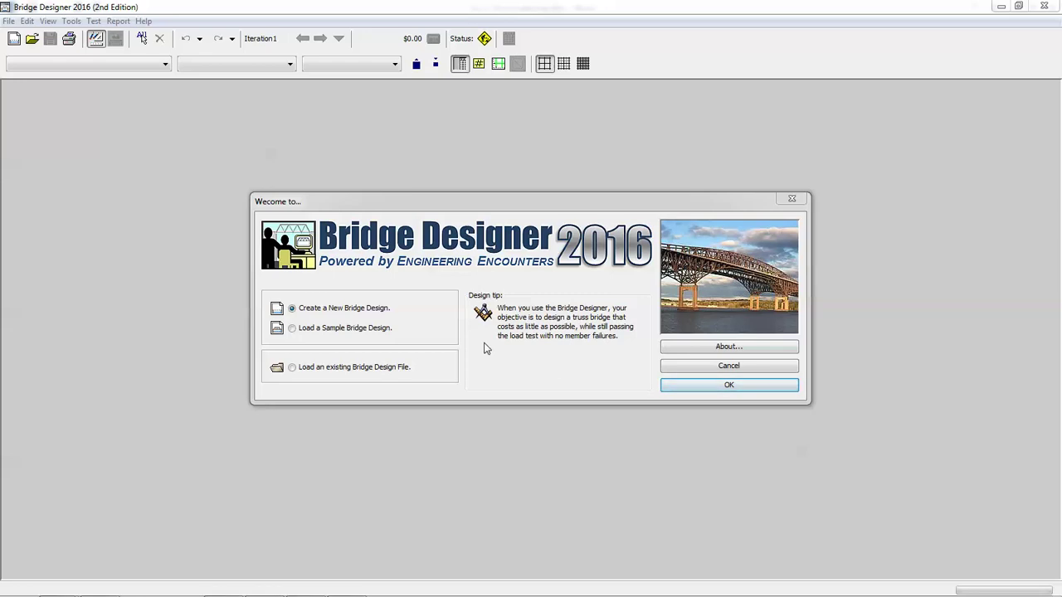
Start a new bridge design and advance past the design requirements to step 3, deck elevation and supports
{"action": "left_click", "coordinate": [744, 386]}
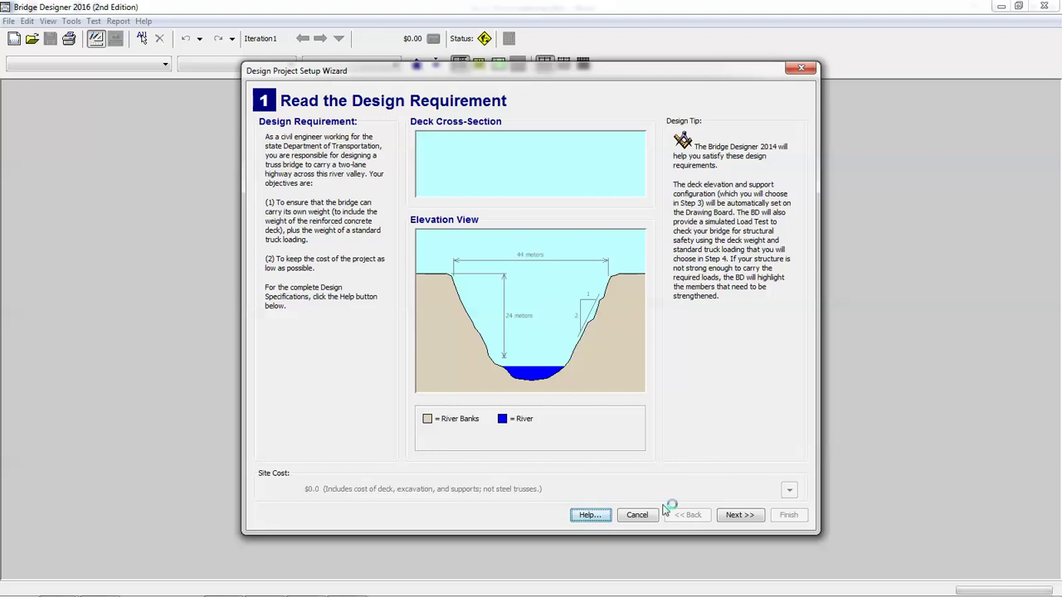
{"action": "left_click", "coordinate": [734, 516]}
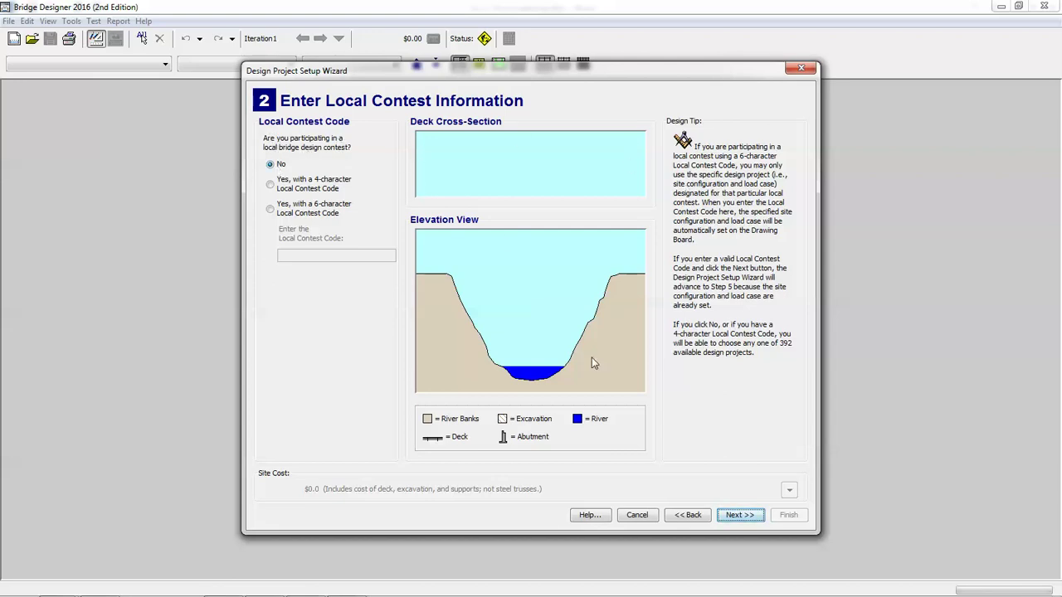
{"action": "left_click", "coordinate": [739, 516]}
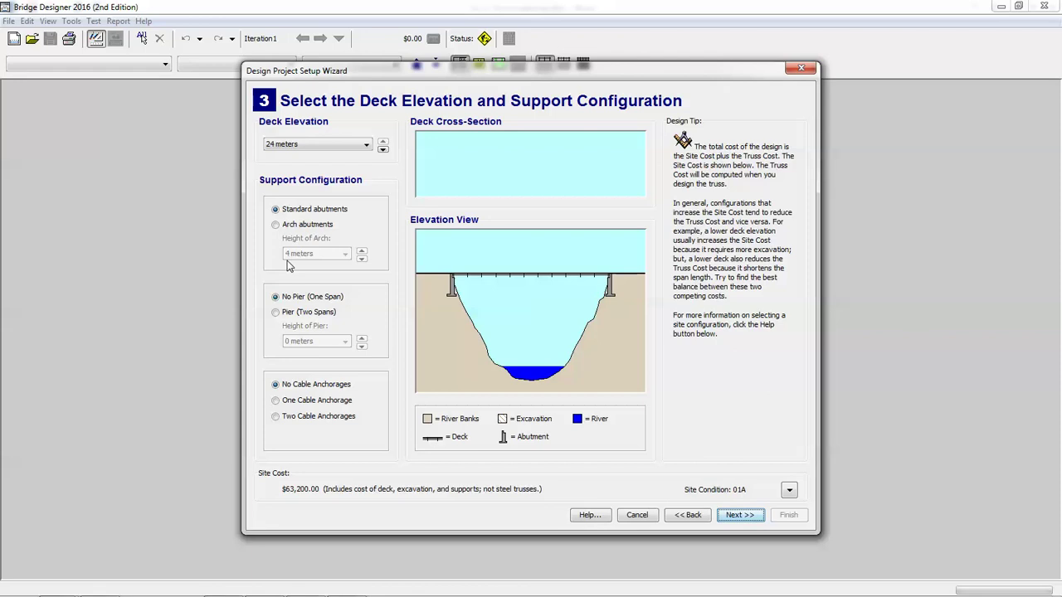
{"action": "mouse_move", "coordinate": [51, 593]}
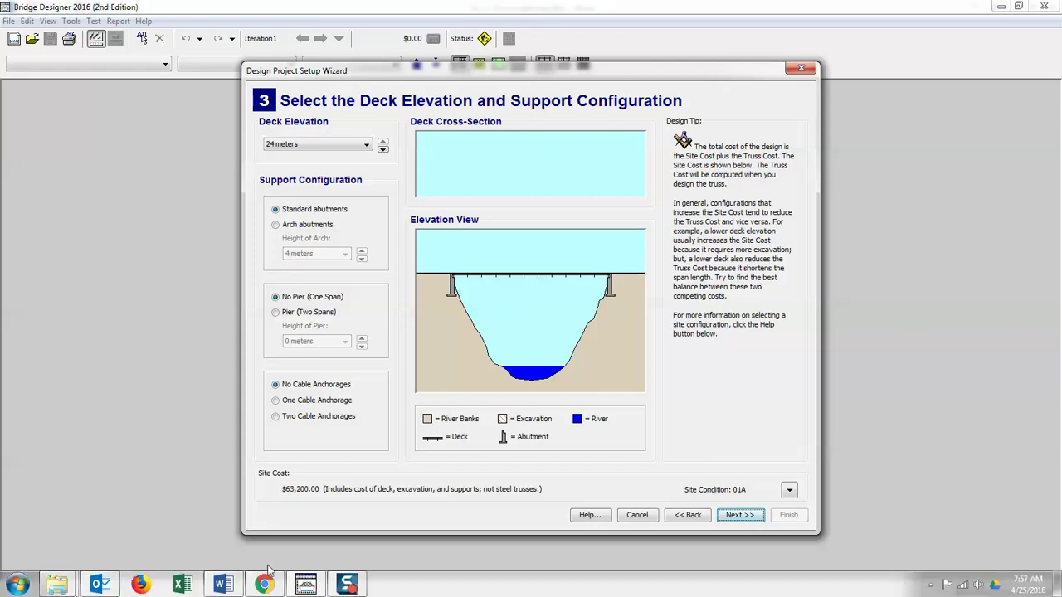
Scroll the Word worksheet through the deck elevation, arch abutment, pier and cable anchorage cost tables
{"action": "left_click", "coordinate": [222, 585]}
{"action": "scroll", "coordinate": [383, 336], "scroll_direction": "down", "scroll_amount": 1}
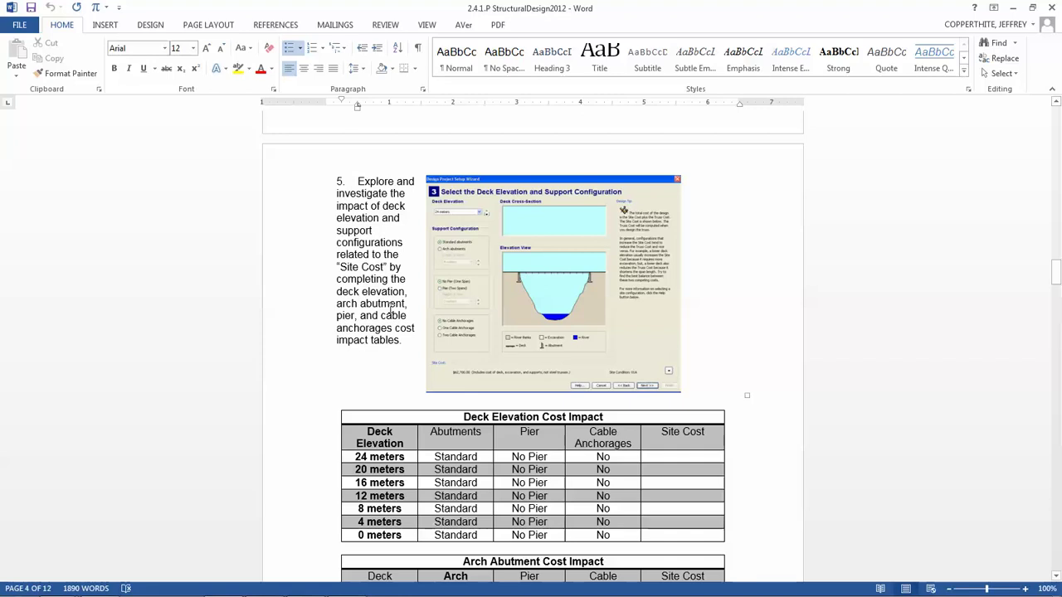
{"action": "scroll", "coordinate": [519, 453], "scroll_direction": "down", "scroll_amount": 3}
{"action": "scroll", "coordinate": [521, 455], "scroll_direction": "down", "scroll_amount": 5}
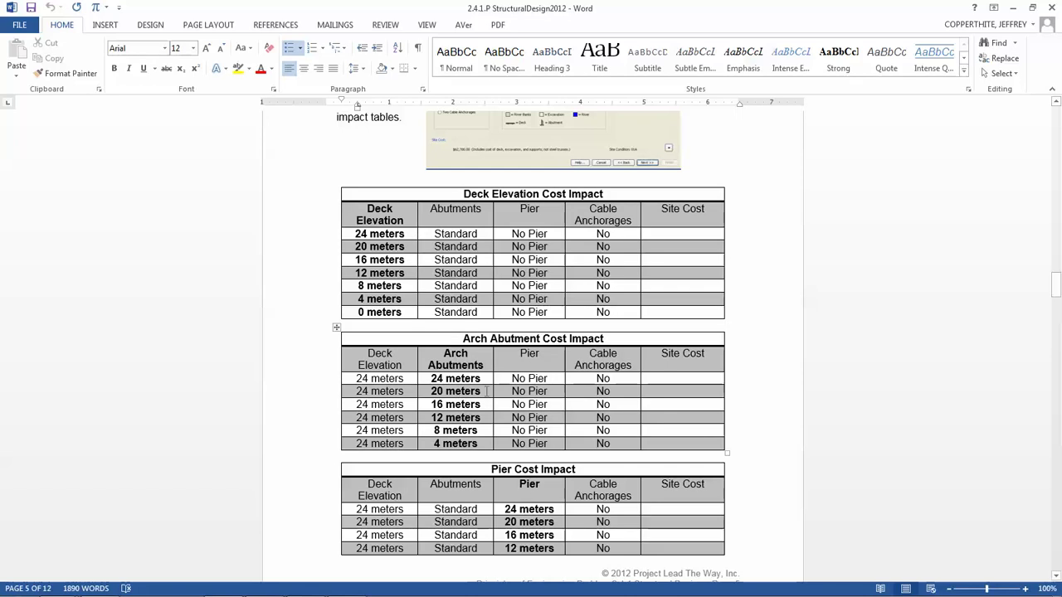
{"action": "scroll", "coordinate": [532, 491], "scroll_direction": "down", "scroll_amount": 6}
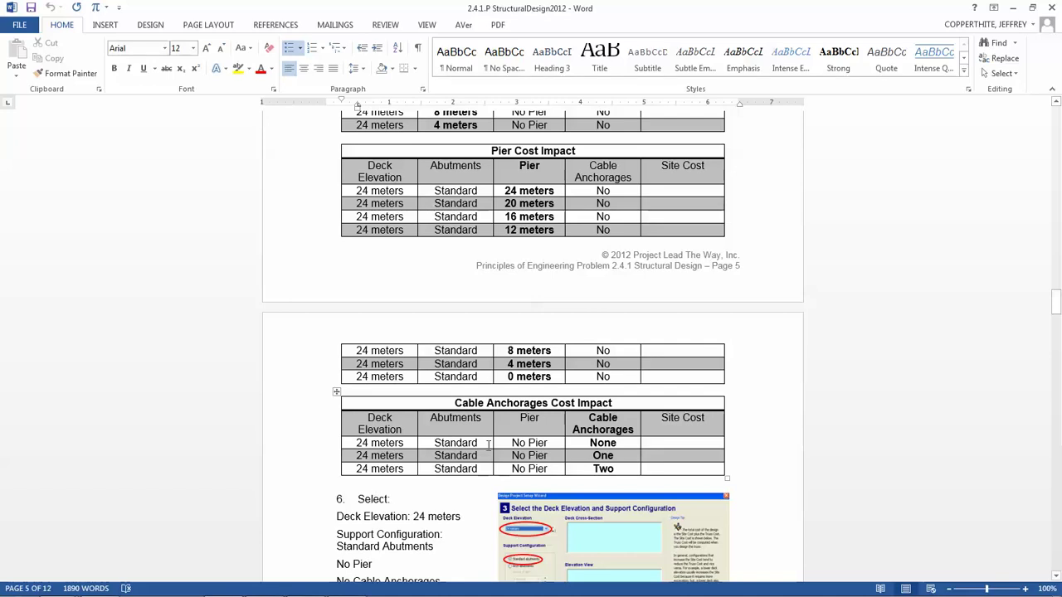
{"action": "scroll", "coordinate": [454, 456], "scroll_direction": "up", "scroll_amount": 8}
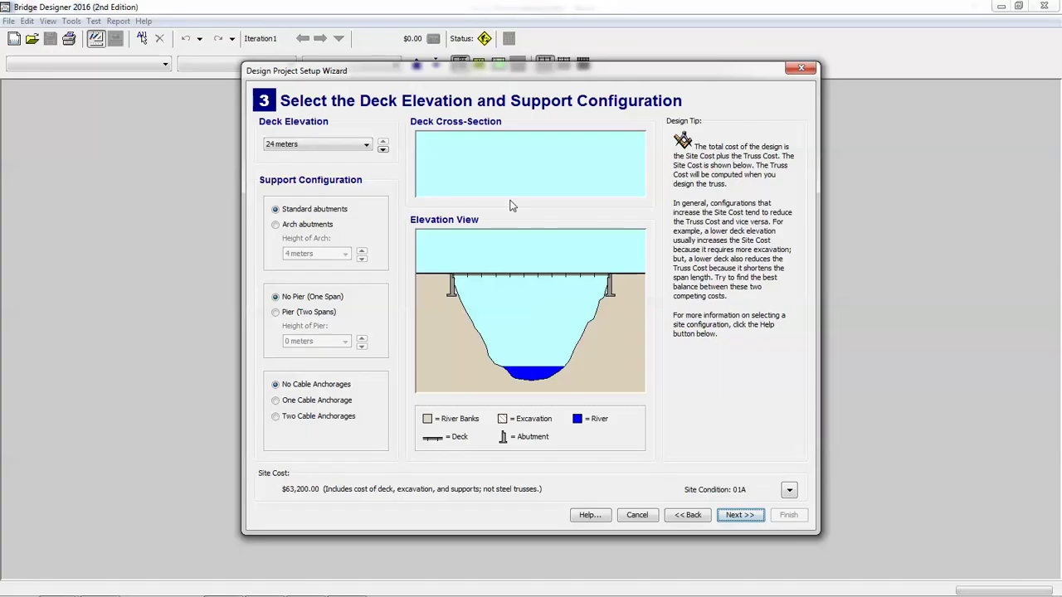
{"action": "left_click", "coordinate": [365, 146]}
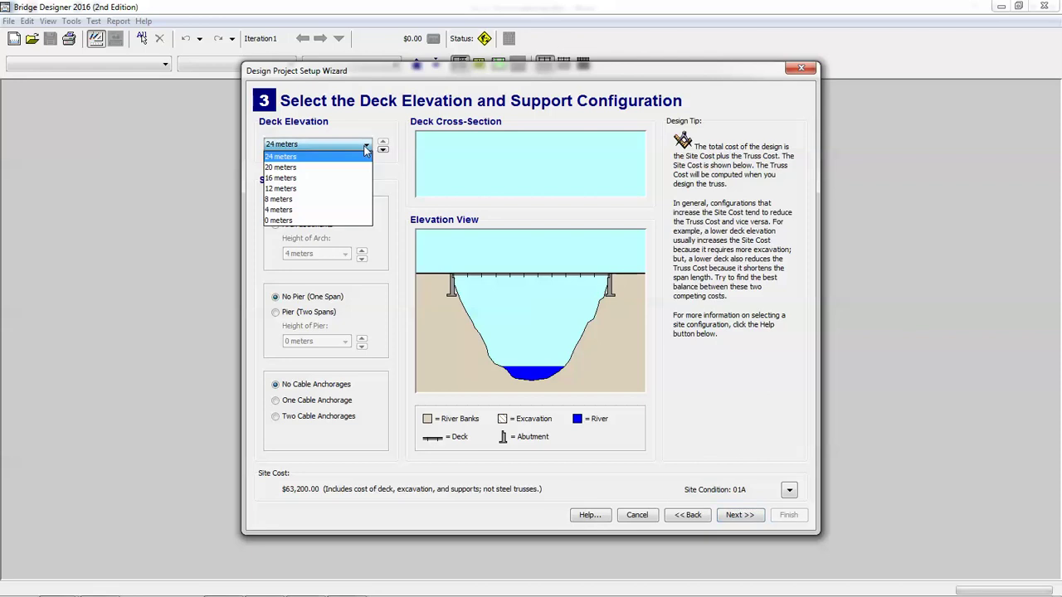
{"action": "left_click", "coordinate": [324, 191]}
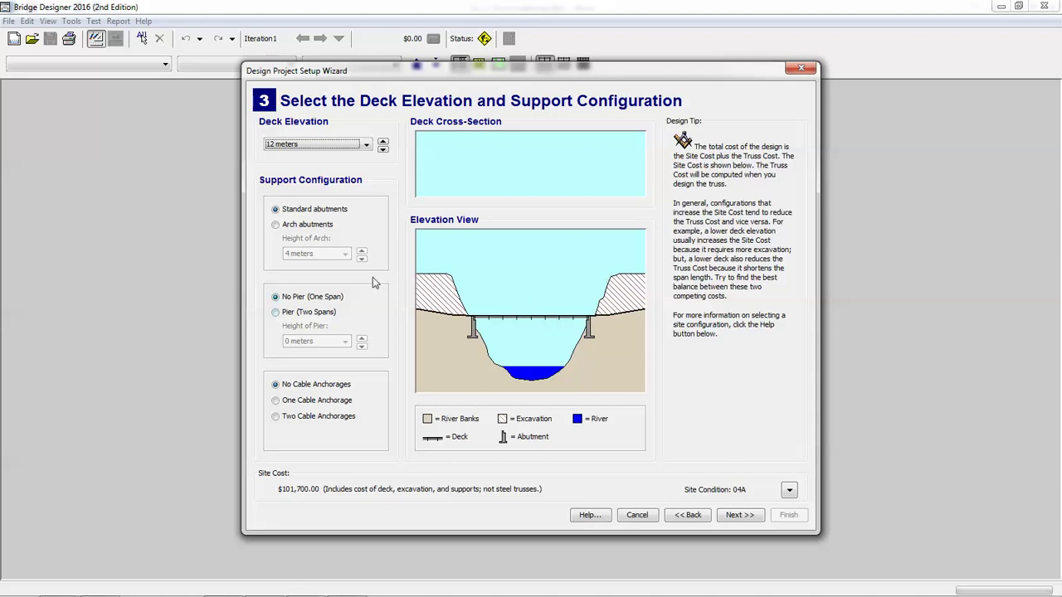
{"action": "left_click", "coordinate": [355, 146]}
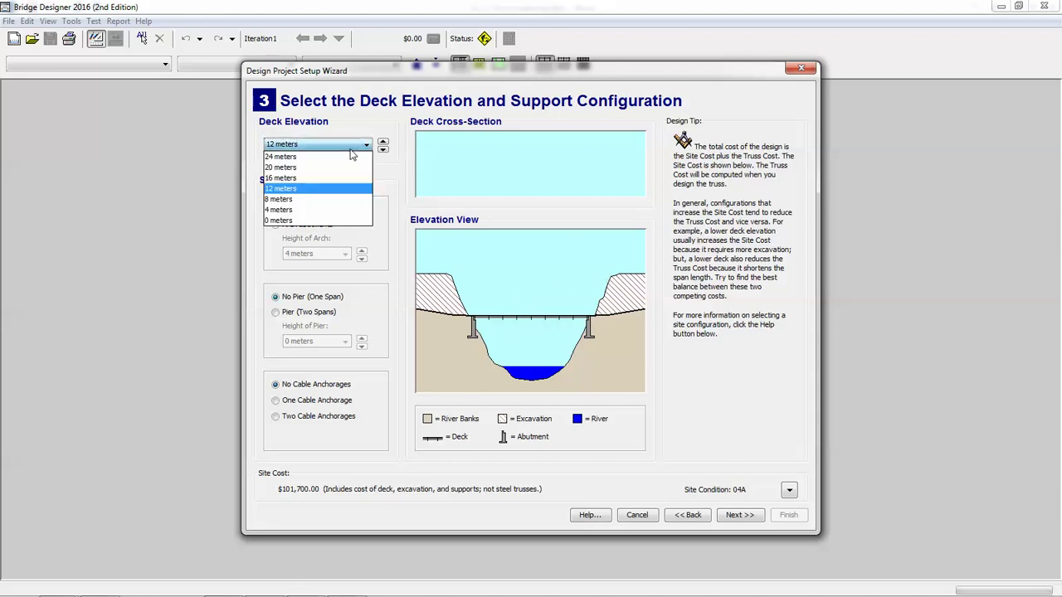
{"action": "left_click", "coordinate": [297, 157]}
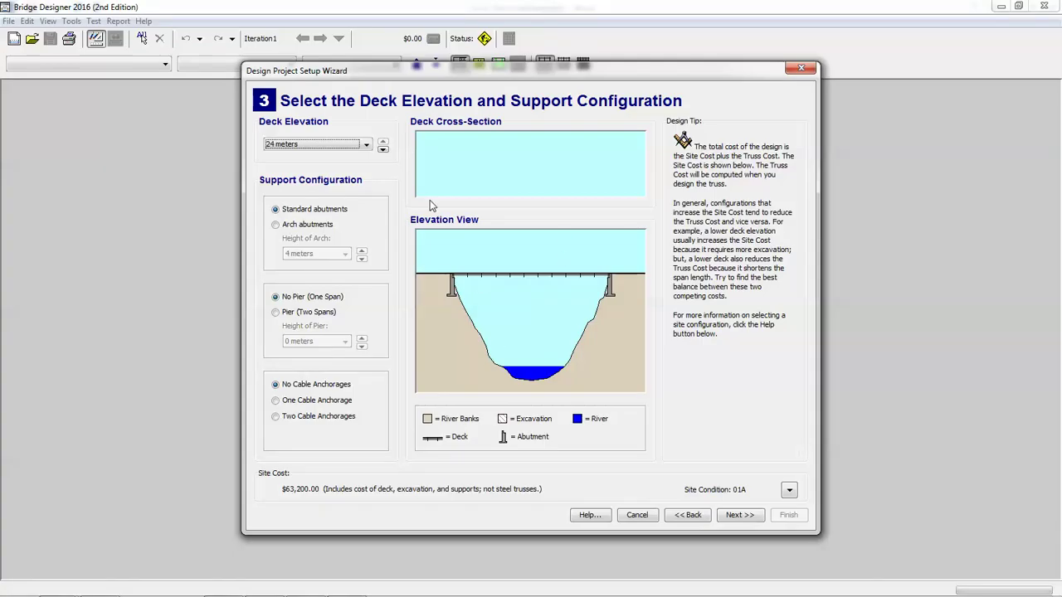
{"action": "left_click", "coordinate": [310, 225]}
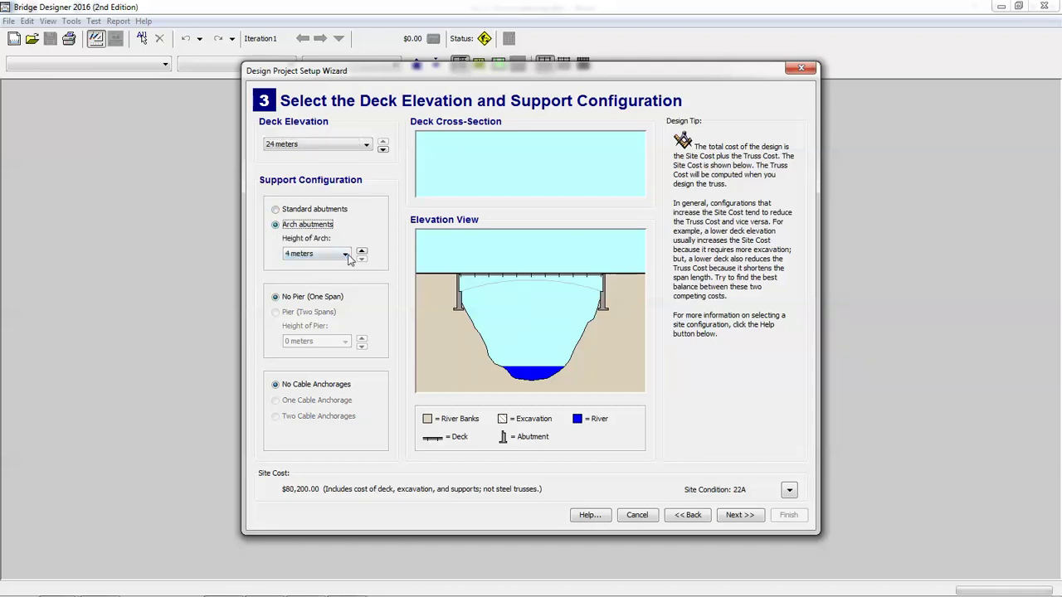
{"action": "left_click", "coordinate": [344, 254]}
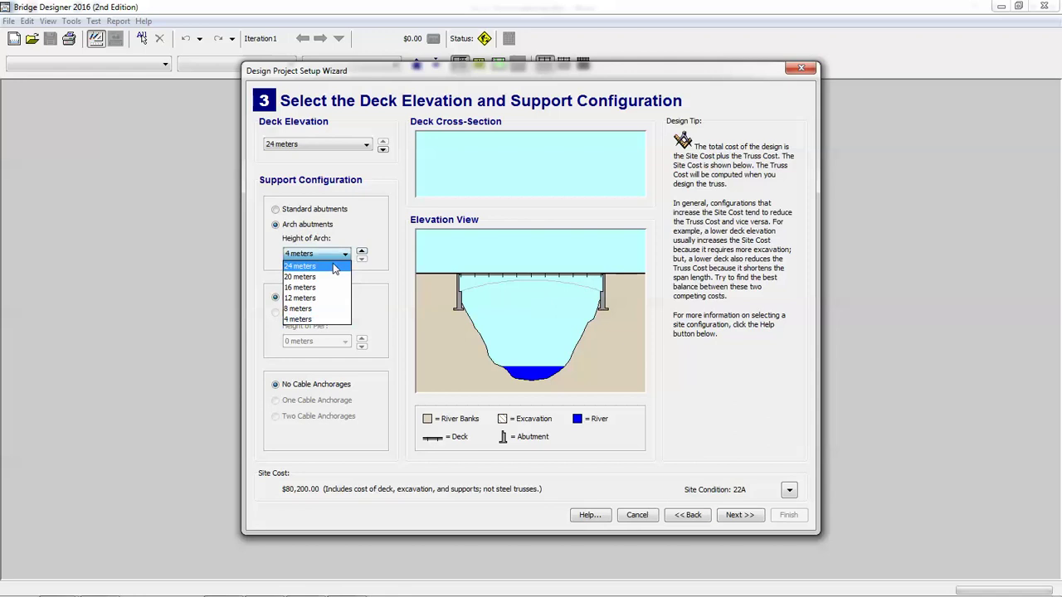
{"action": "left_click", "coordinate": [334, 266]}
{"action": "left_click", "coordinate": [330, 254]}
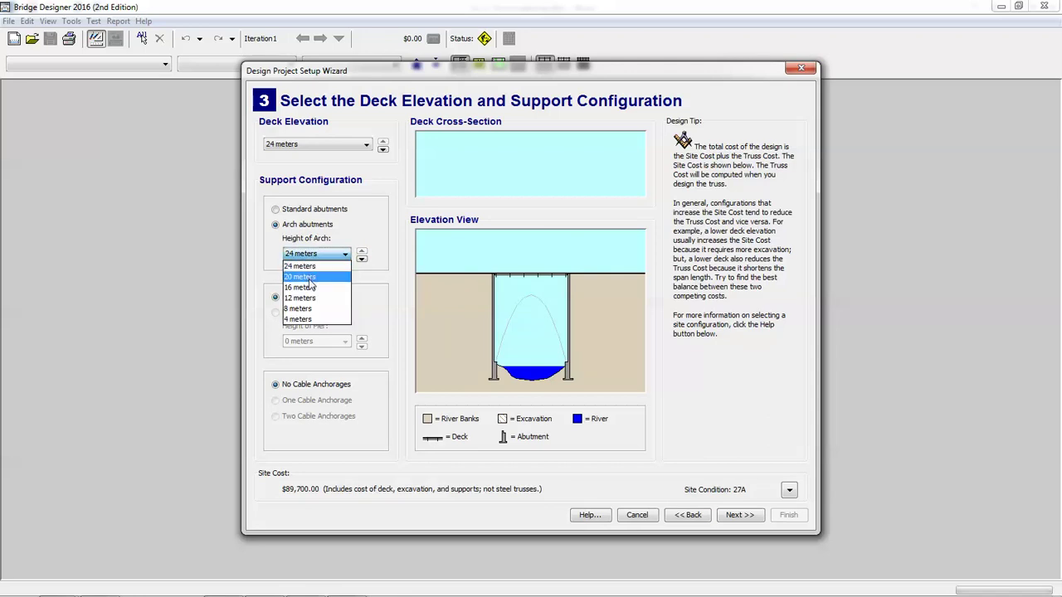
{"action": "left_click", "coordinate": [310, 277]}
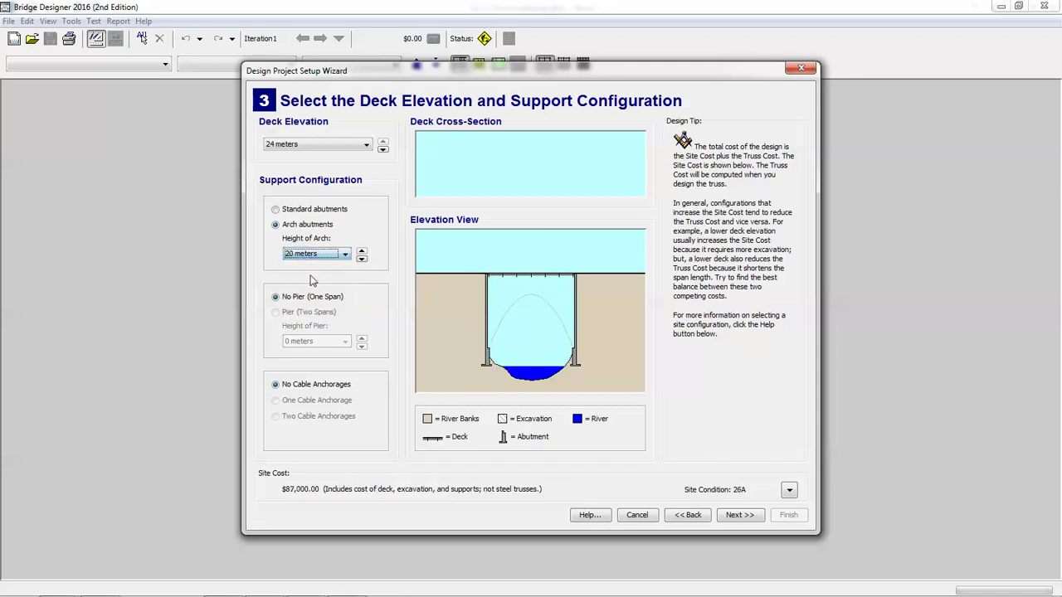
{"action": "left_click", "coordinate": [295, 211]}
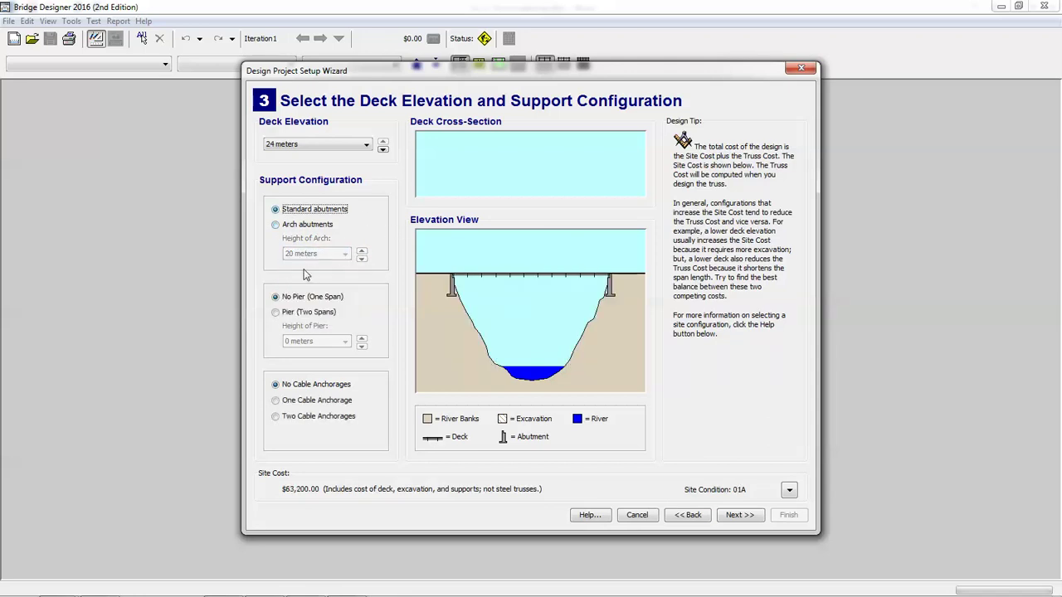
{"action": "left_click", "coordinate": [286, 224]}
{"action": "left_click", "coordinate": [307, 210]}
{"action": "mouse_move", "coordinate": [347, 593]}
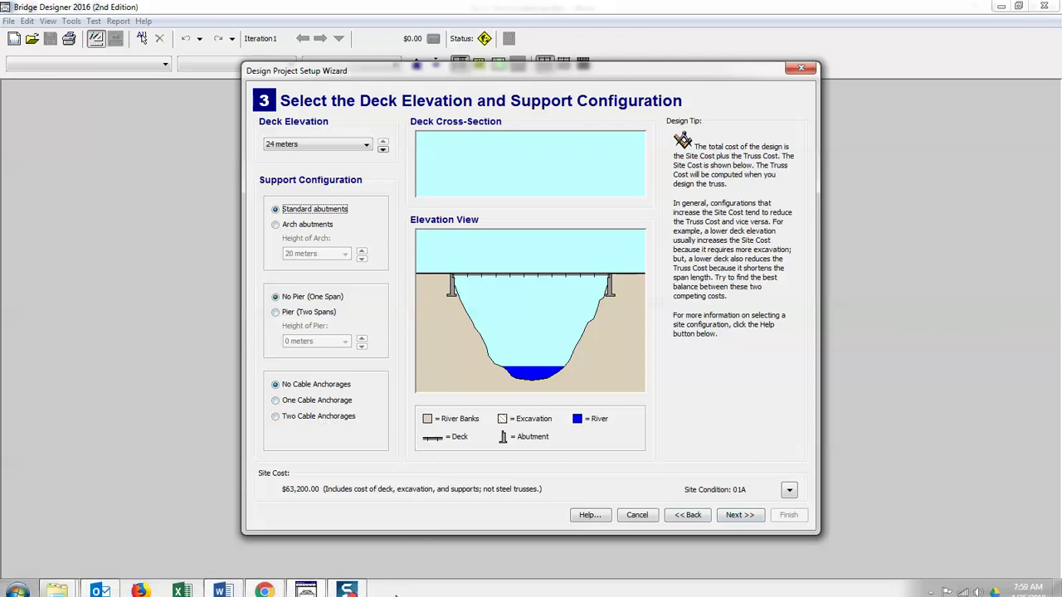
Scroll the Word worksheet to the Cable Anchorages cost table and step 6 instructions
{"action": "left_click", "coordinate": [224, 583]}
{"action": "scroll", "coordinate": [398, 382], "scroll_direction": "down", "scroll_amount": 6}
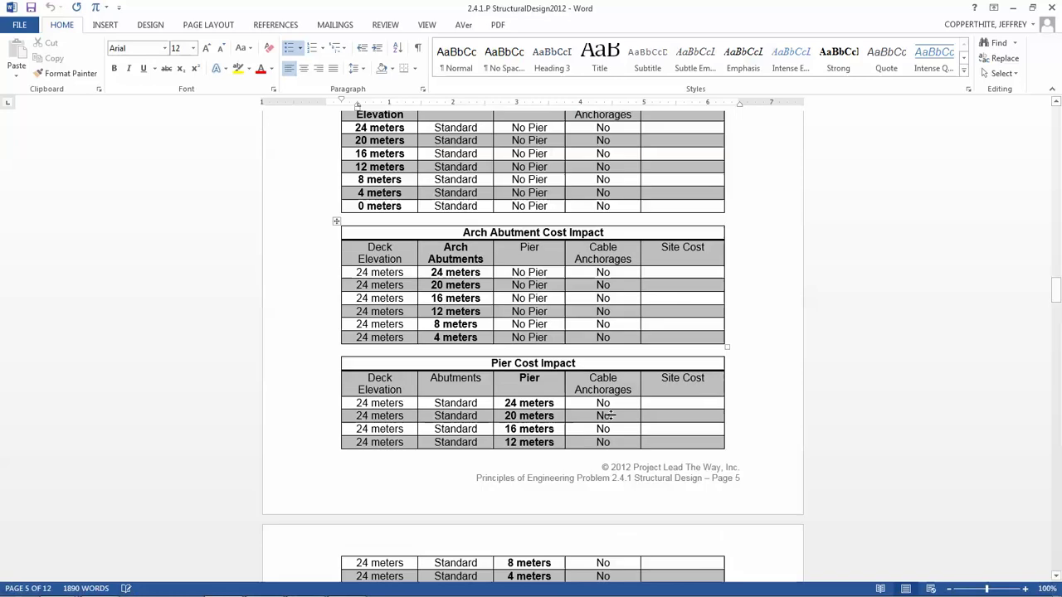
{"action": "scroll", "coordinate": [611, 415], "scroll_direction": "down", "scroll_amount": 2}
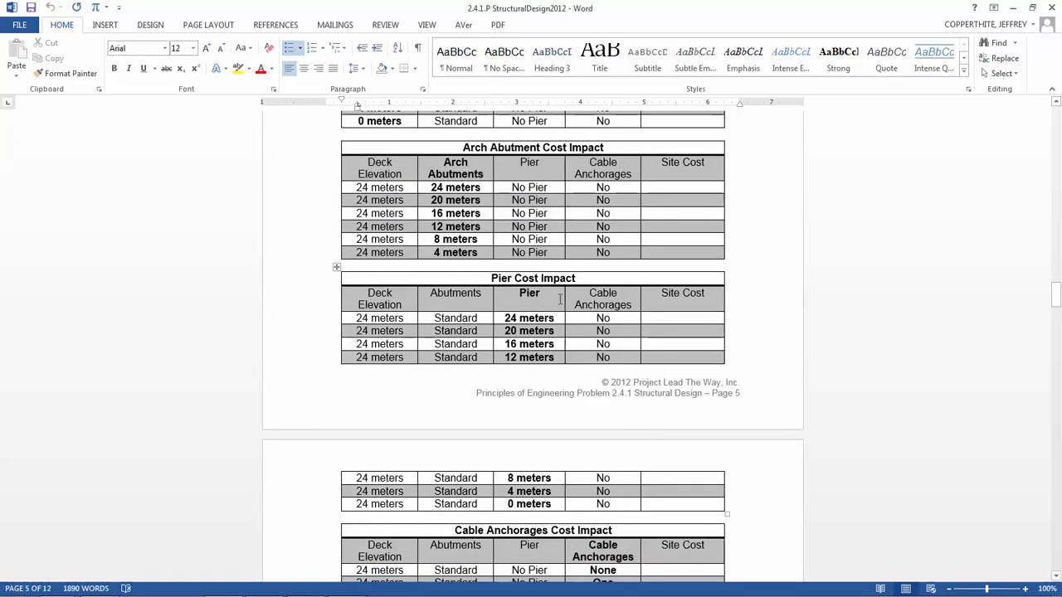
{"action": "scroll", "coordinate": [560, 301], "scroll_direction": "down", "scroll_amount": 5}
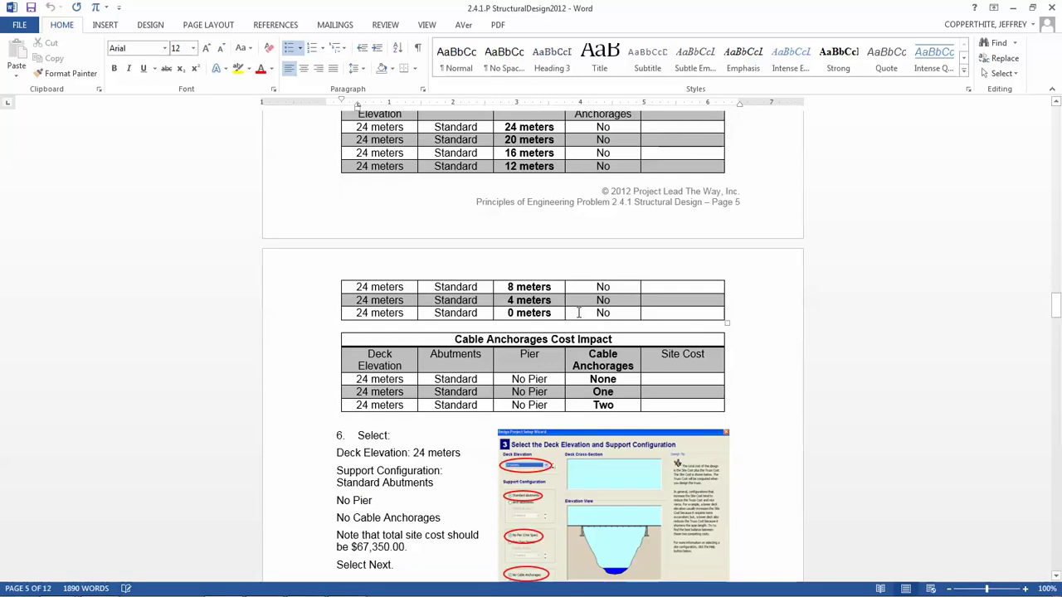
{"action": "scroll", "coordinate": [578, 312], "scroll_direction": "down", "scroll_amount": 1}
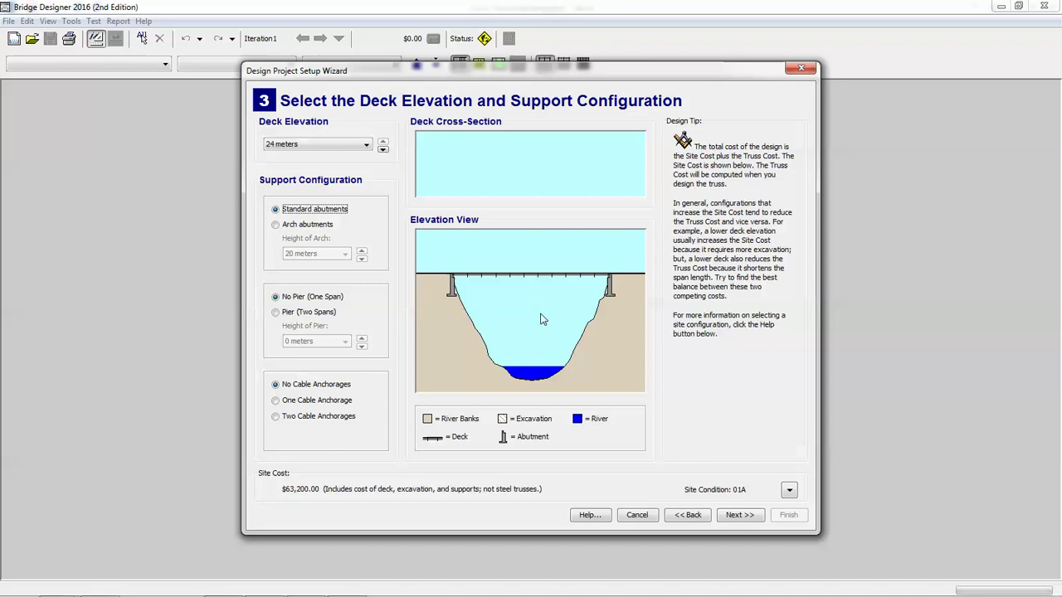
{"action": "key", "text": "alt+Tab"}
At step 4, compare deck materials and keep the medium-strength concrete deck
{"action": "left_click", "coordinate": [739, 516]}
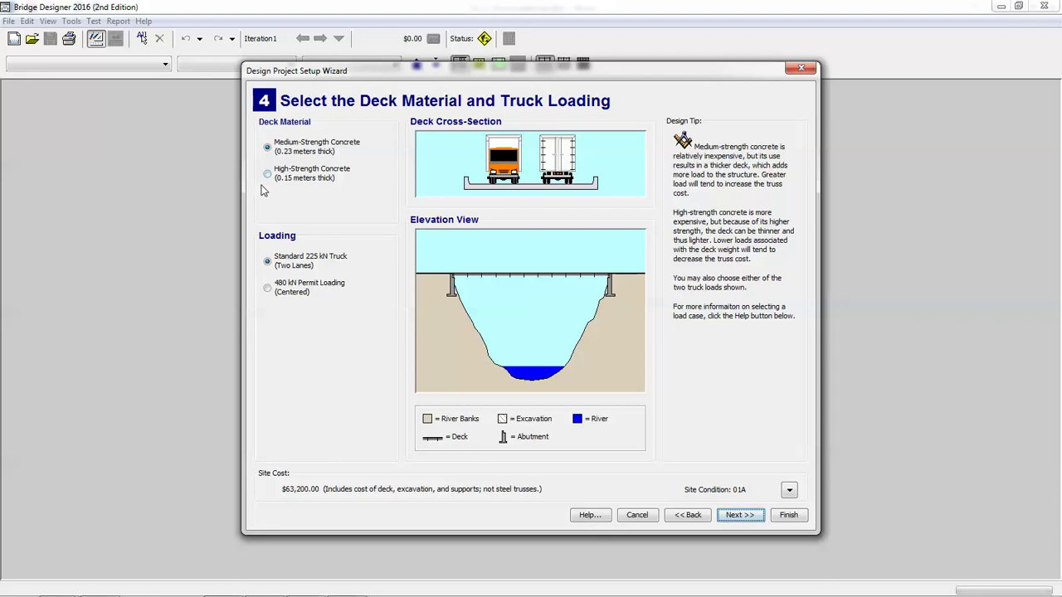
{"action": "left_click", "coordinate": [305, 176]}
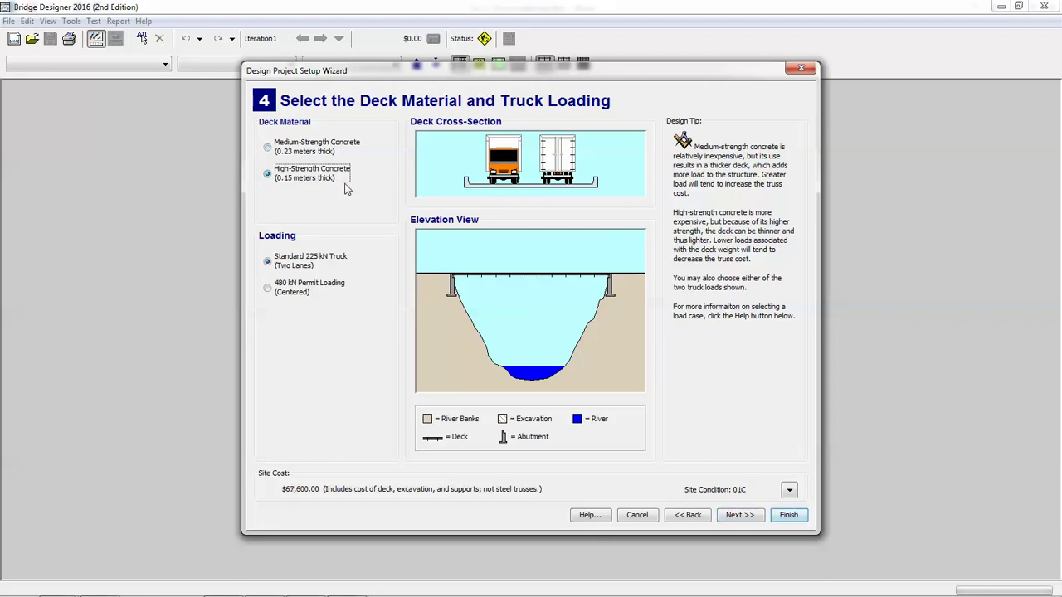
{"action": "left_click", "coordinate": [292, 151]}
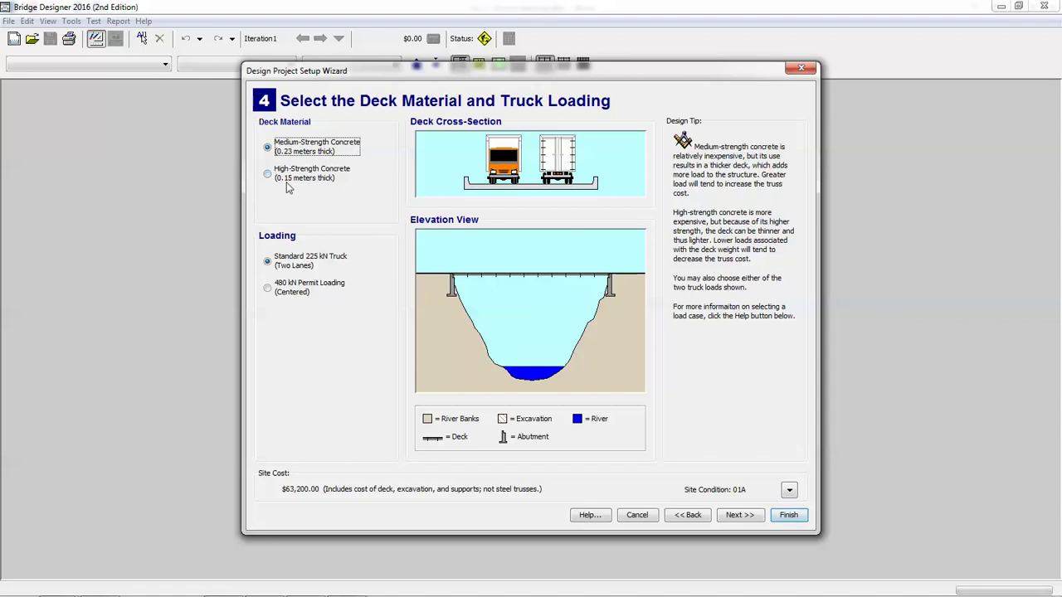
{"action": "left_click", "coordinate": [289, 182]}
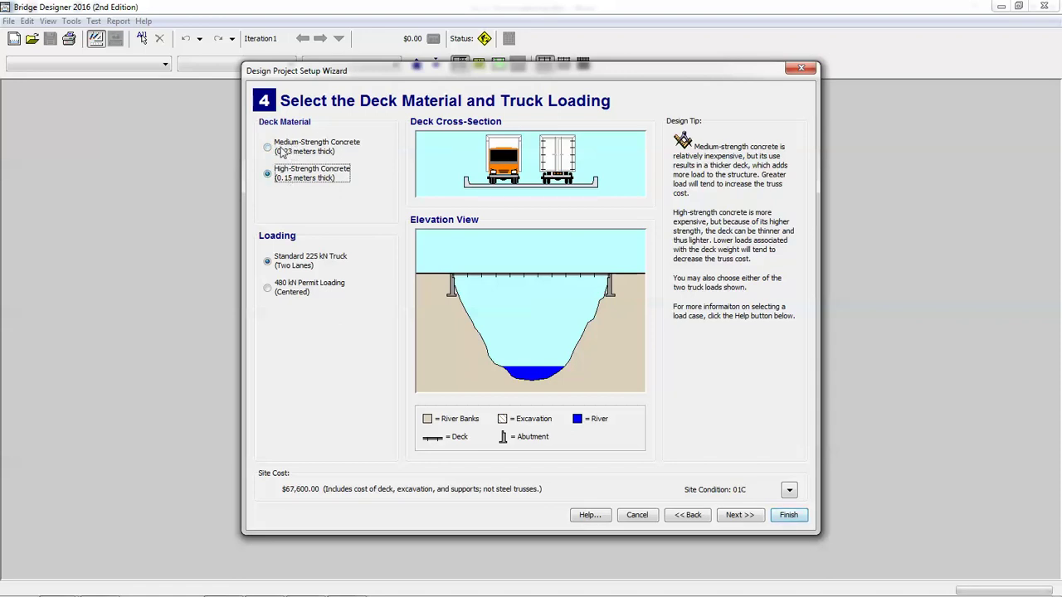
{"action": "left_click", "coordinate": [295, 151]}
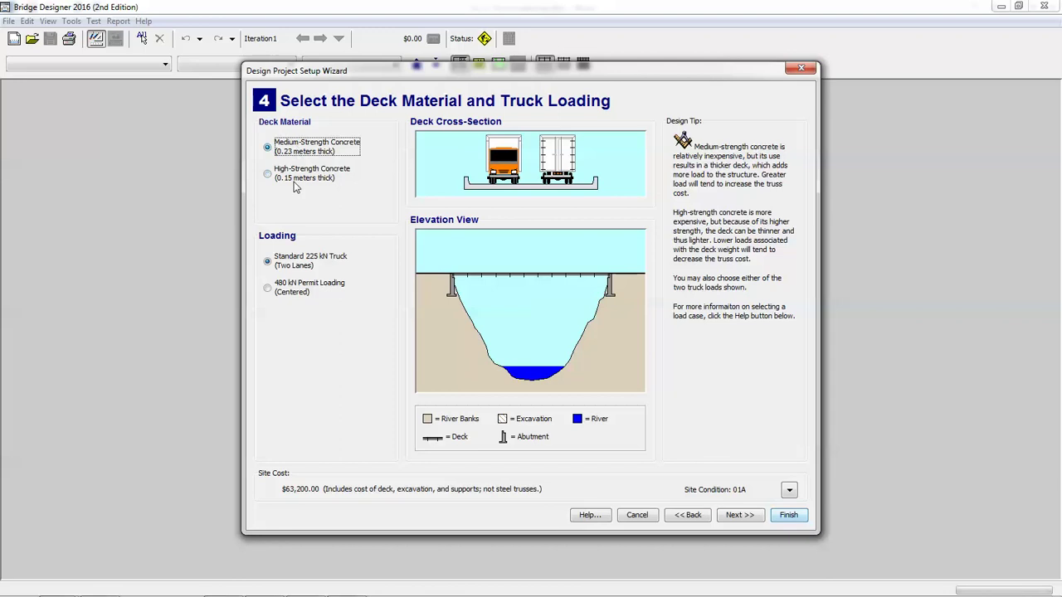
Compare truck loadings, keep the standard 225 kN truck, and advance to the truss template step
{"action": "left_click", "coordinate": [293, 291]}
{"action": "left_click", "coordinate": [296, 267]}
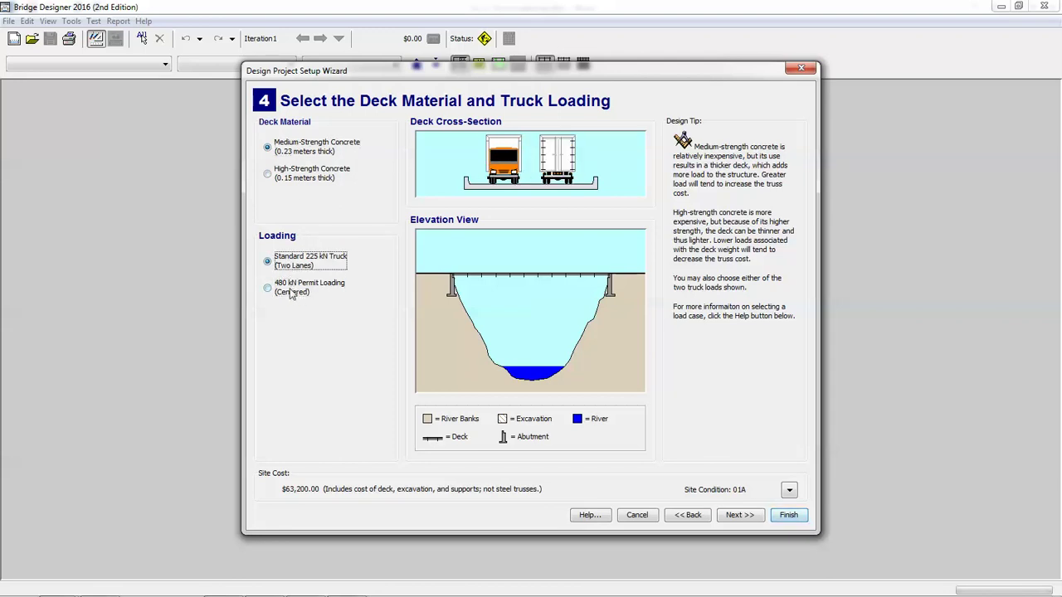
{"action": "left_click", "coordinate": [294, 292]}
{"action": "left_click", "coordinate": [289, 261]}
{"action": "left_click", "coordinate": [290, 290]}
{"action": "left_click", "coordinate": [292, 264]}
{"action": "left_click", "coordinate": [303, 291]}
{"action": "left_click", "coordinate": [295, 267]}
{"action": "left_click", "coordinate": [730, 516]}
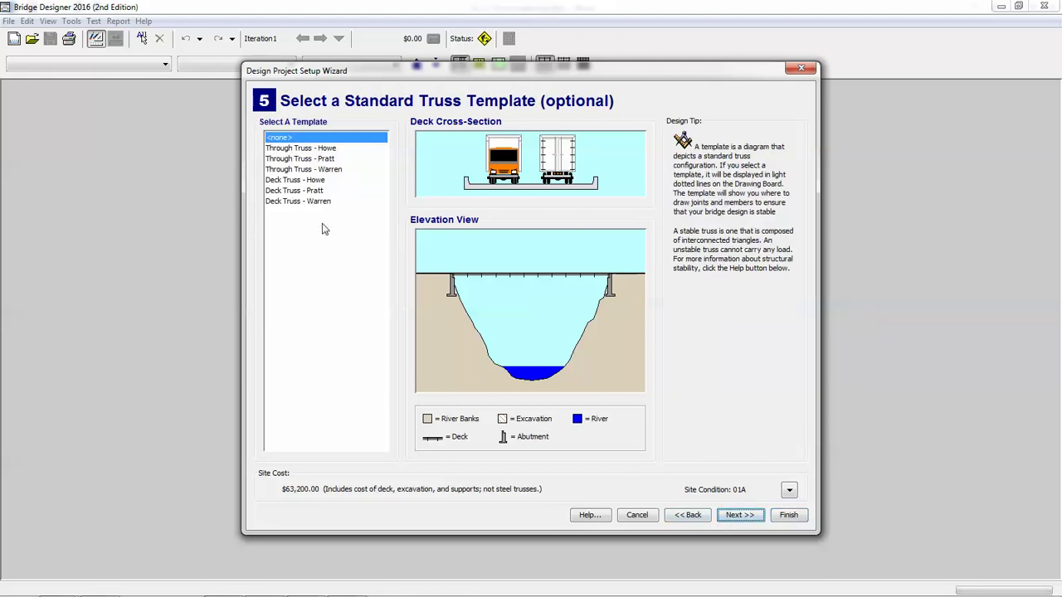
Choose the Through Truss - Pratt template and advance through the title block step to finish setup
{"action": "left_click", "coordinate": [300, 159]}
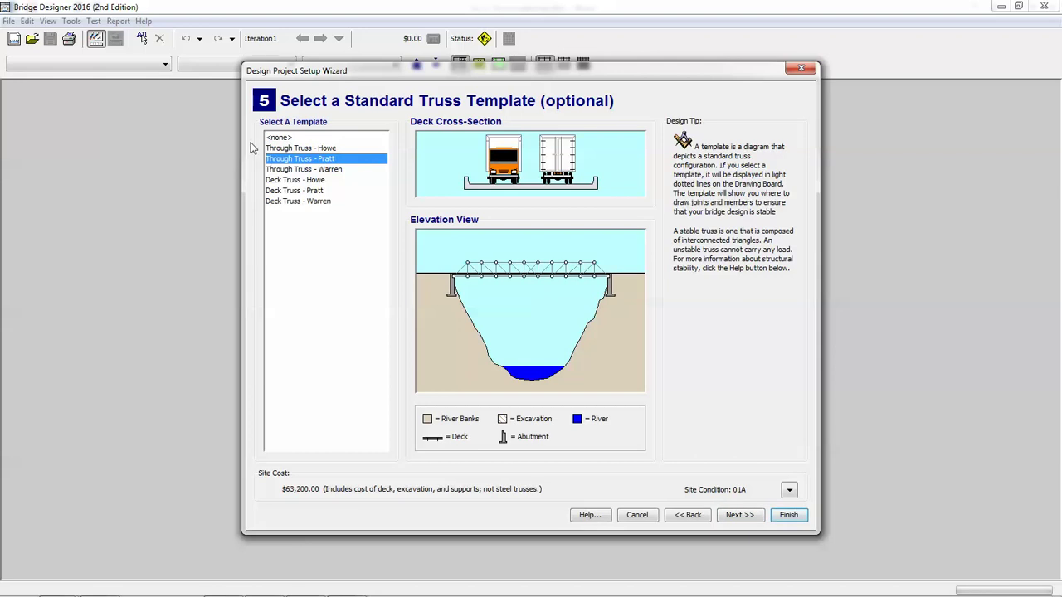
{"action": "left_click", "coordinate": [741, 516]}
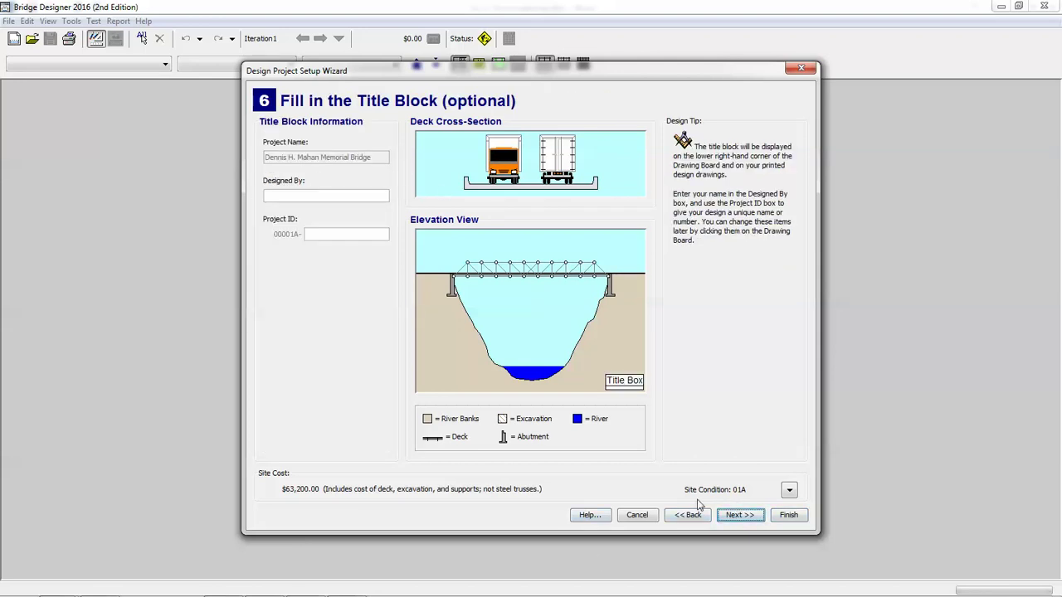
{"action": "left_click", "coordinate": [737, 515]}
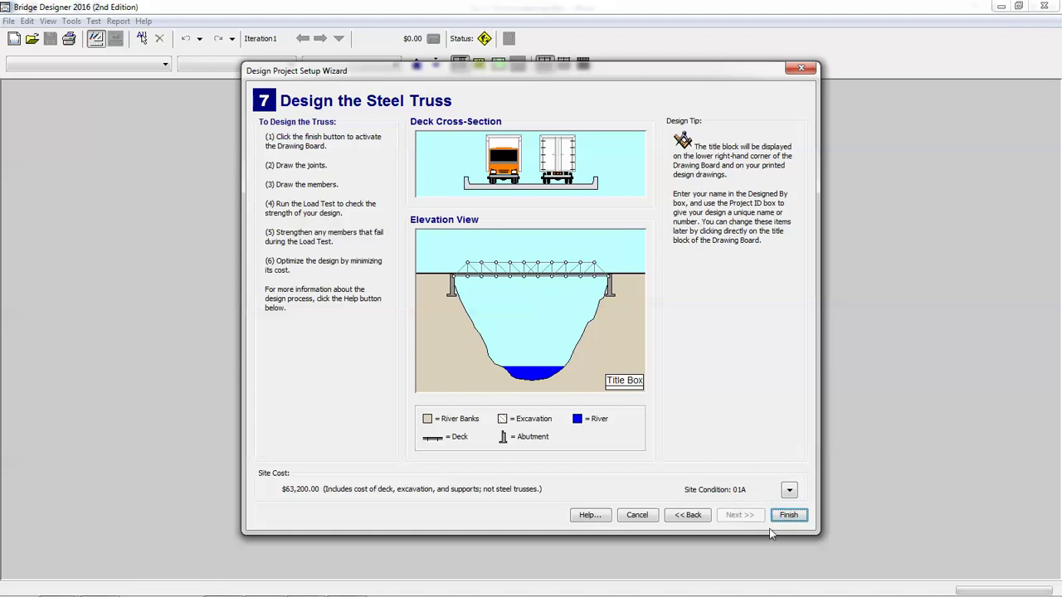
{"action": "left_click", "coordinate": [776, 520]}
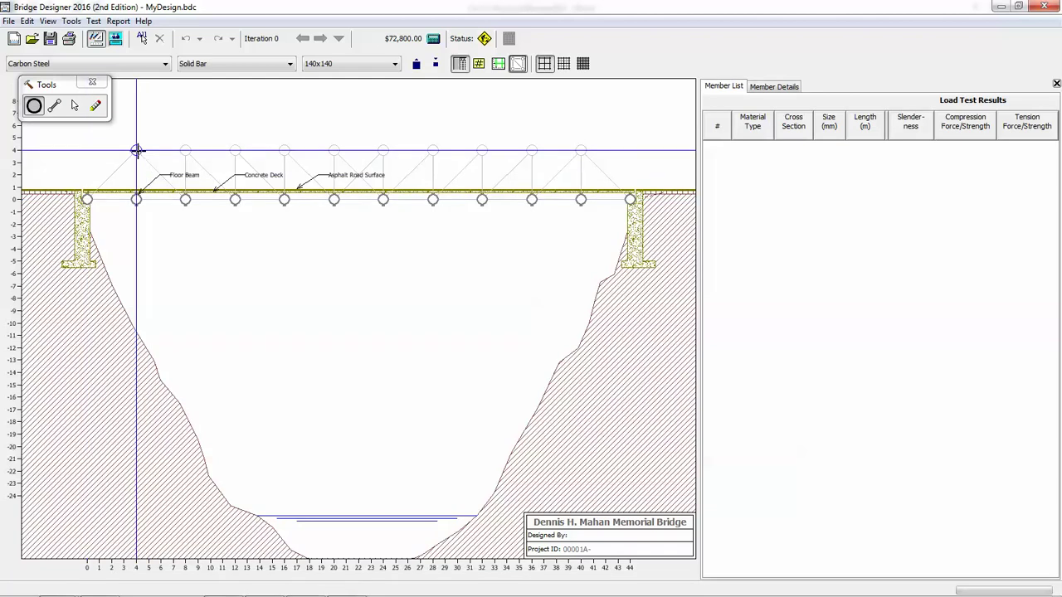
Select the Members tool for drawing members between joints
{"action": "left_click", "coordinate": [54, 105]}
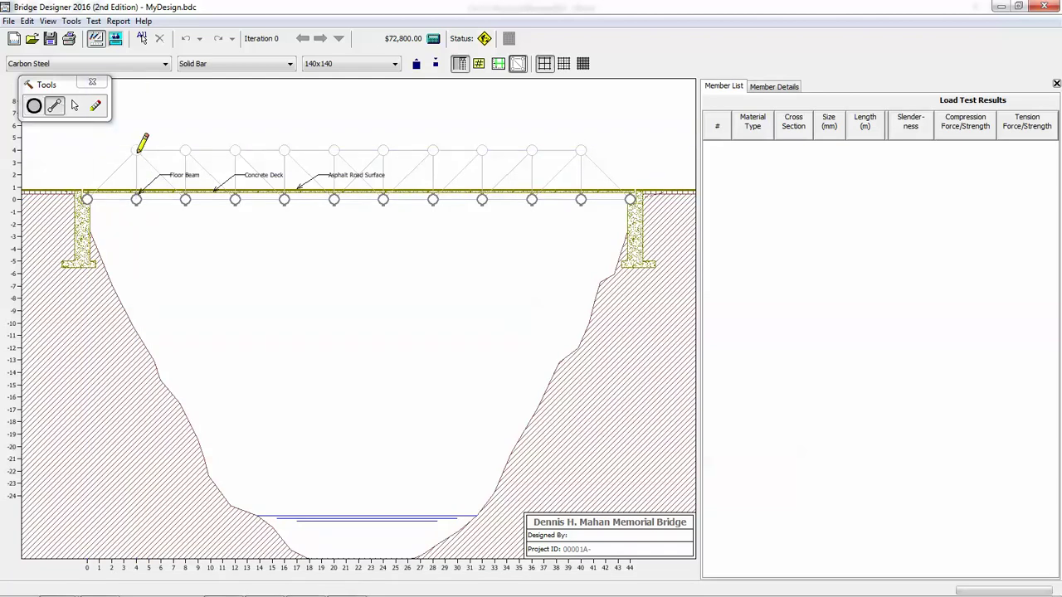
Add two top joints 4 m high, at 4 m and 8 m across
{"action": "left_click_drag", "start_coordinate": [87, 200], "coordinate": [109, 186]}
{"action": "left_click", "coordinate": [93, 104]}
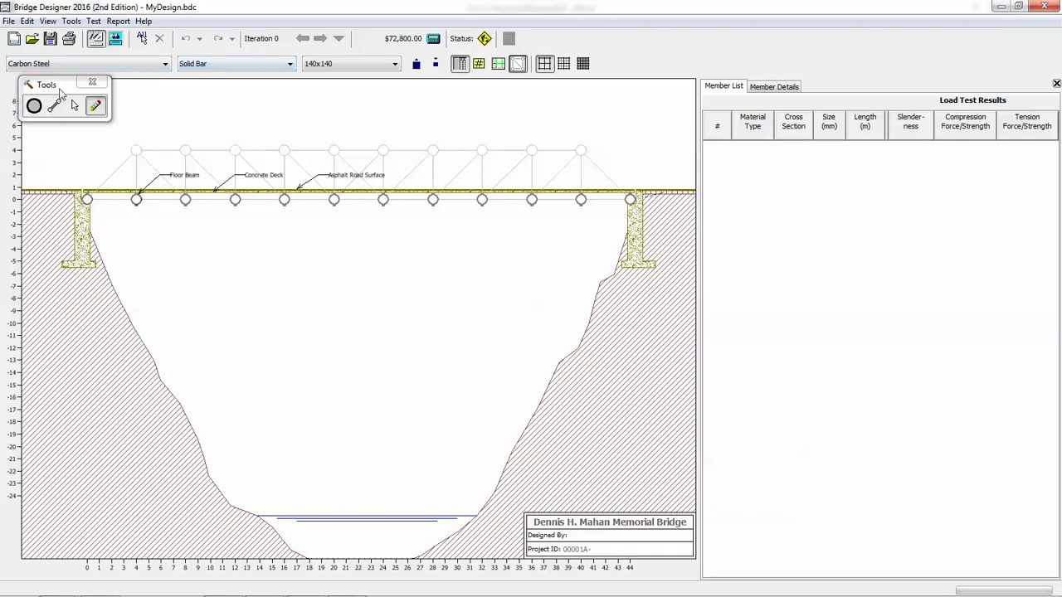
{"action": "left_click", "coordinate": [34, 105]}
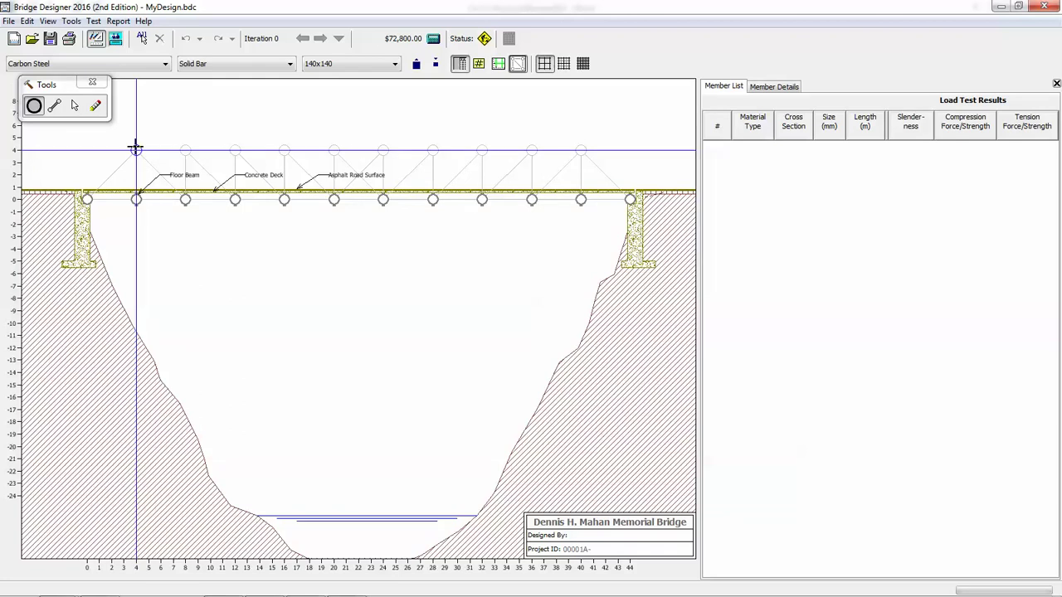
{"action": "left_click", "coordinate": [136, 150]}
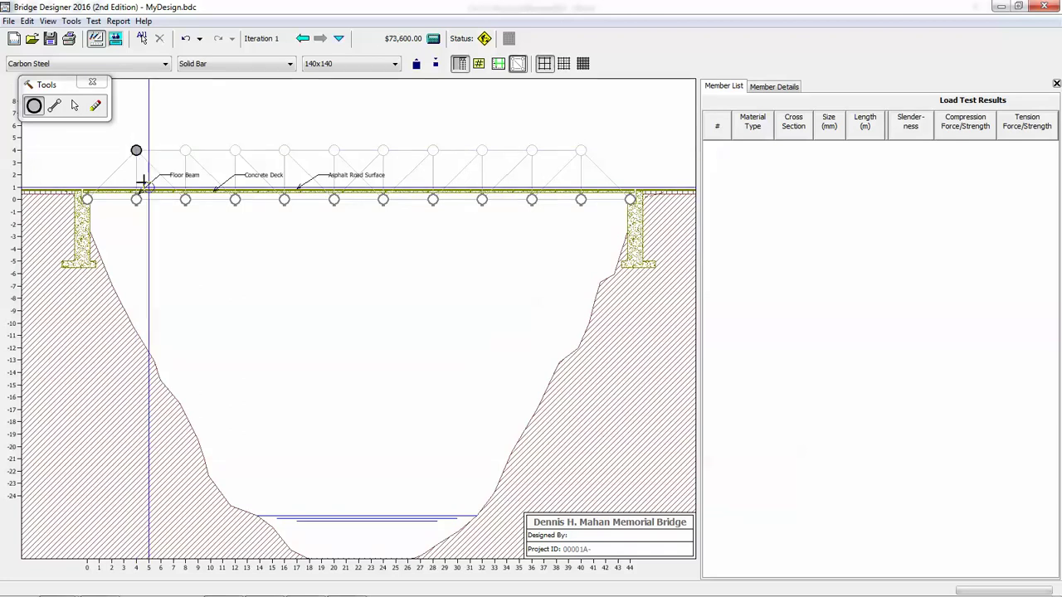
{"action": "left_click", "coordinate": [185, 150]}
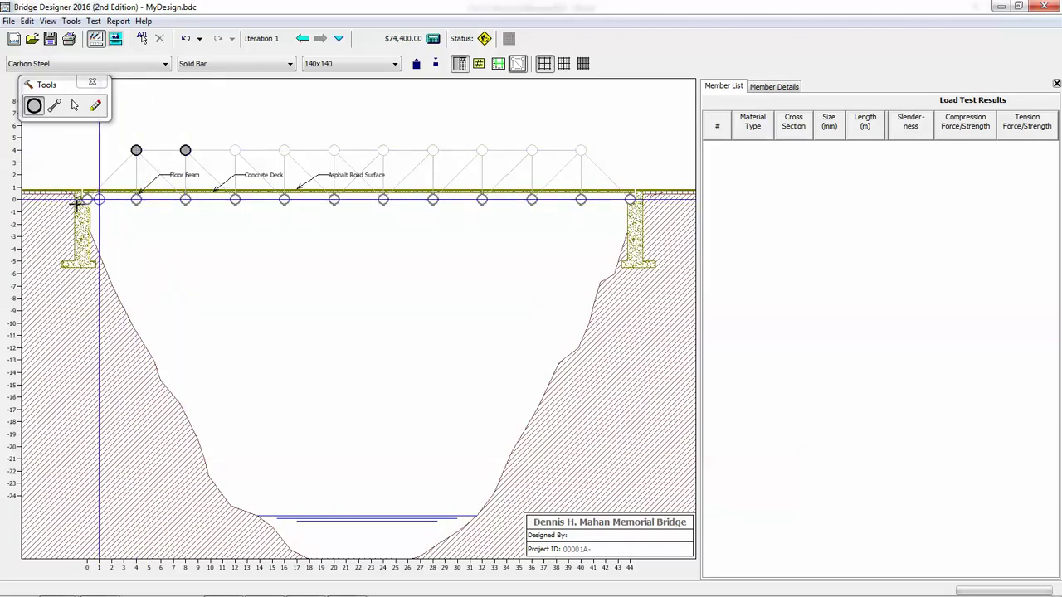
Draw member 1 from the left abutment joint up to the 4 m top joint and select it
{"action": "left_click", "coordinate": [54, 105]}
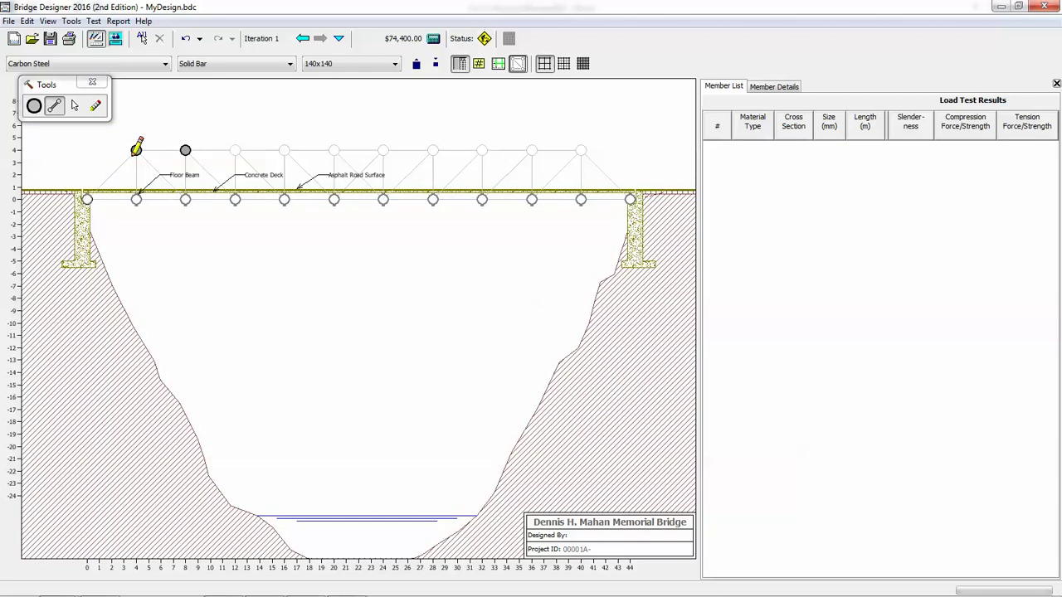
{"action": "left_click_drag", "start_coordinate": [87, 199], "coordinate": [136, 150]}
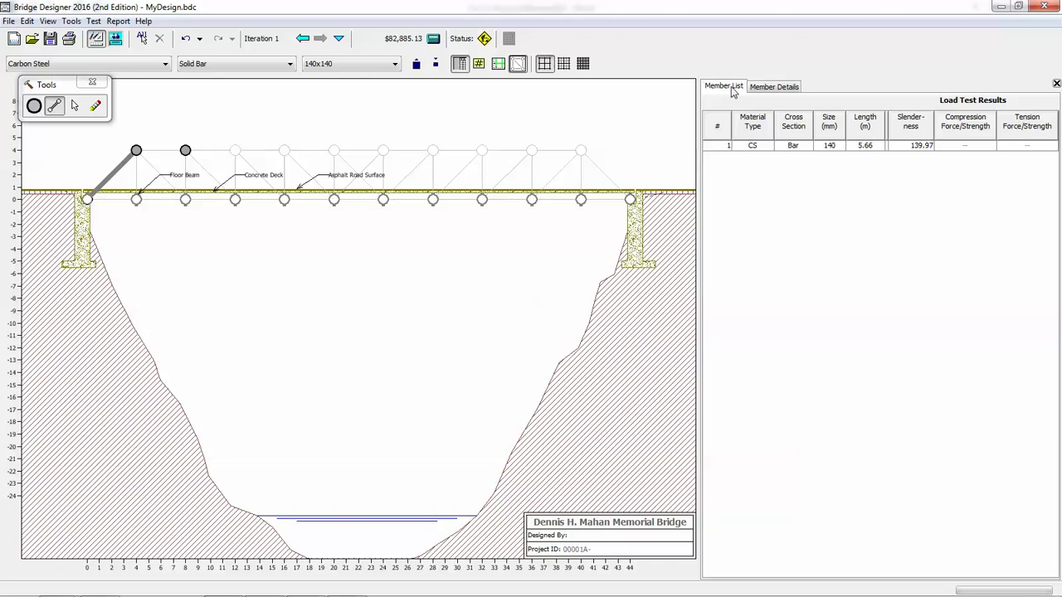
{"action": "left_click", "coordinate": [750, 147]}
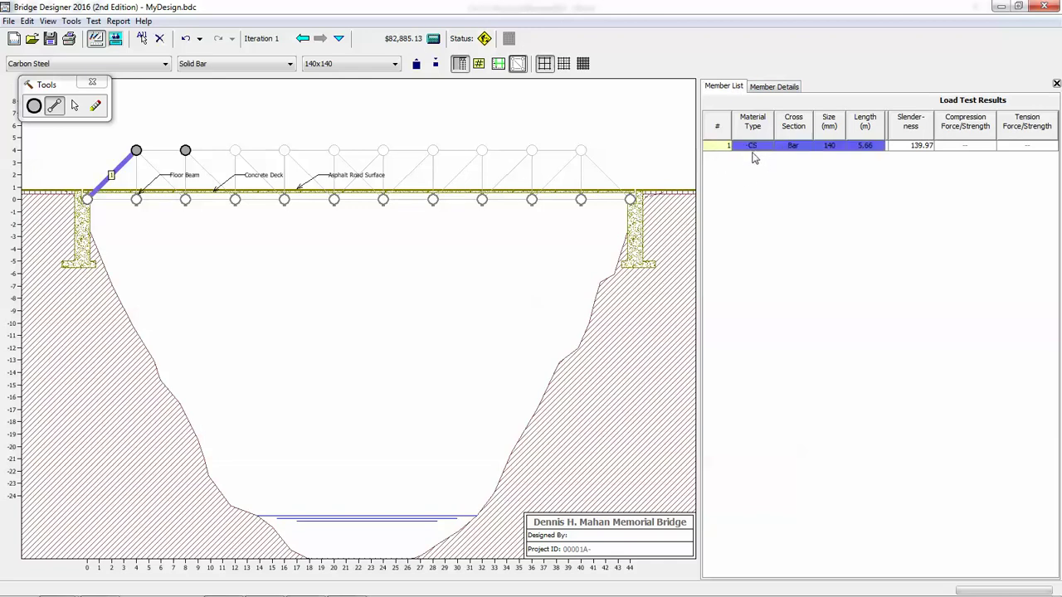
Show member 1's details and set its cross-section to a 160x160 solid bar
{"action": "left_click", "coordinate": [728, 150]}
{"action": "left_click", "coordinate": [777, 88]}
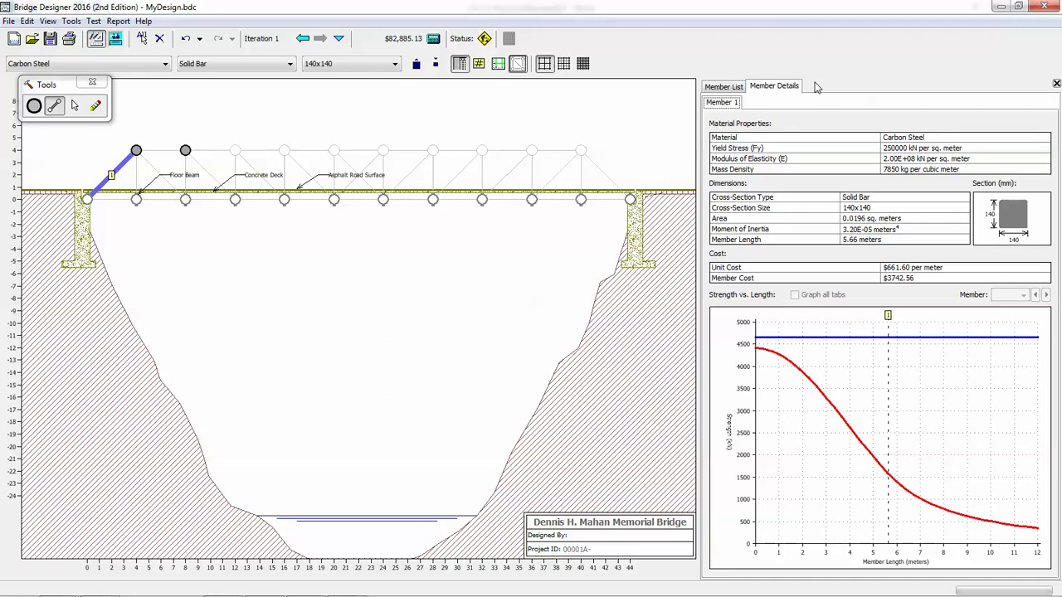
{"action": "left_click", "coordinate": [363, 66]}
{"action": "left_click", "coordinate": [342, 98]}
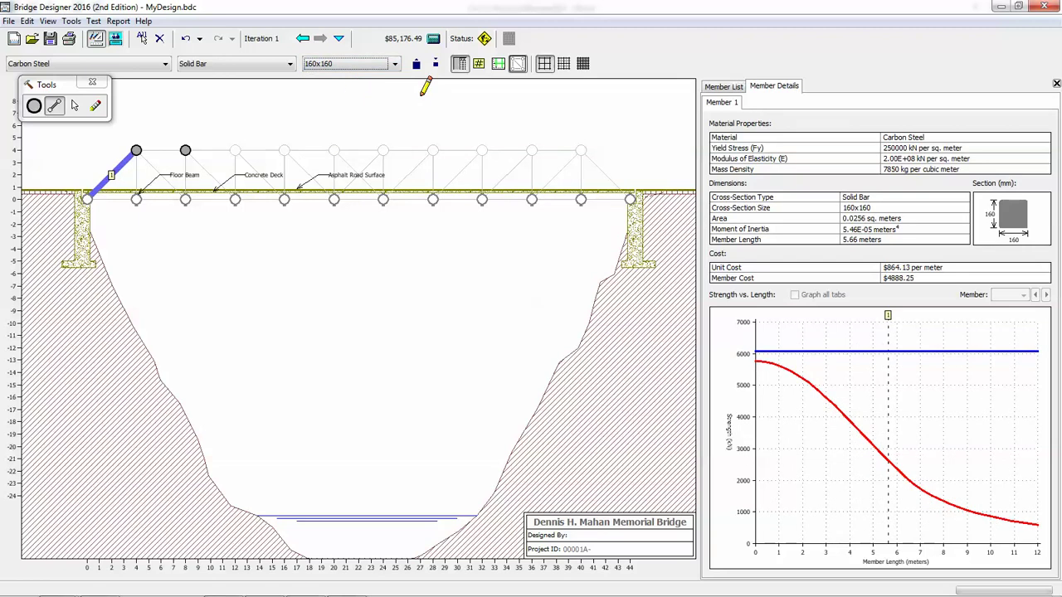
{"action": "mouse_move", "coordinate": [274, 593]}
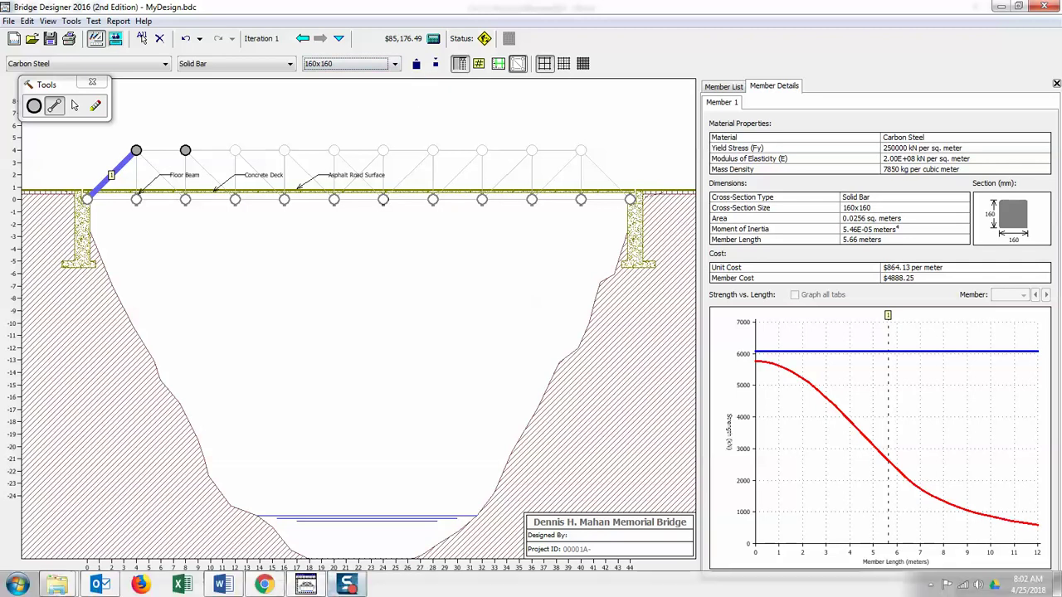
Scroll the Word instructions to the Member Material Selection Comparison table on page 10
{"action": "left_click", "coordinate": [220, 585]}
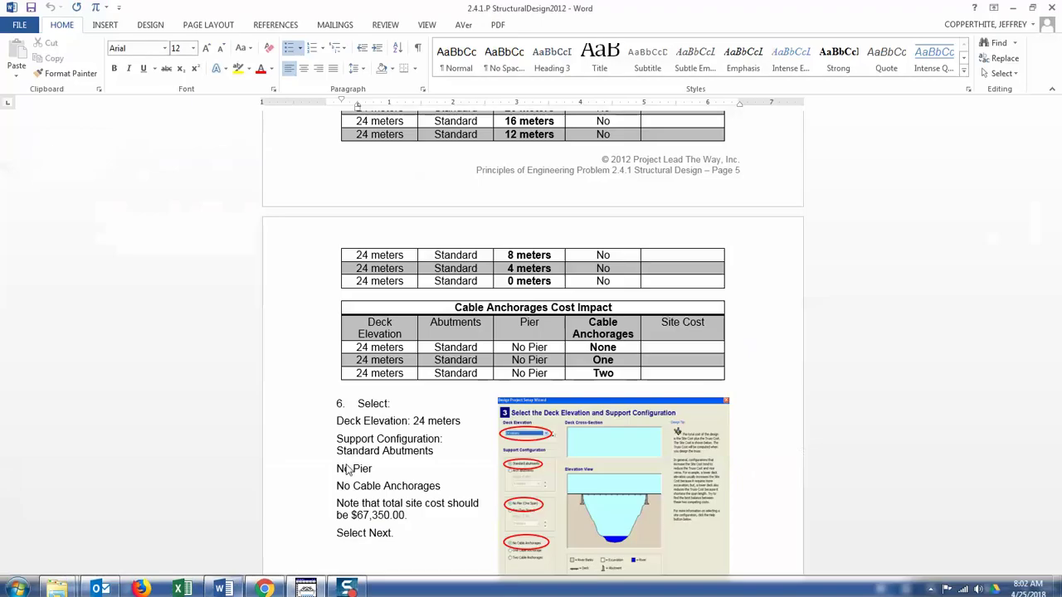
{"action": "scroll", "coordinate": [498, 427], "scroll_direction": "down", "scroll_amount": 15}
{"action": "scroll", "coordinate": [504, 425], "scroll_direction": "down", "scroll_amount": 20}
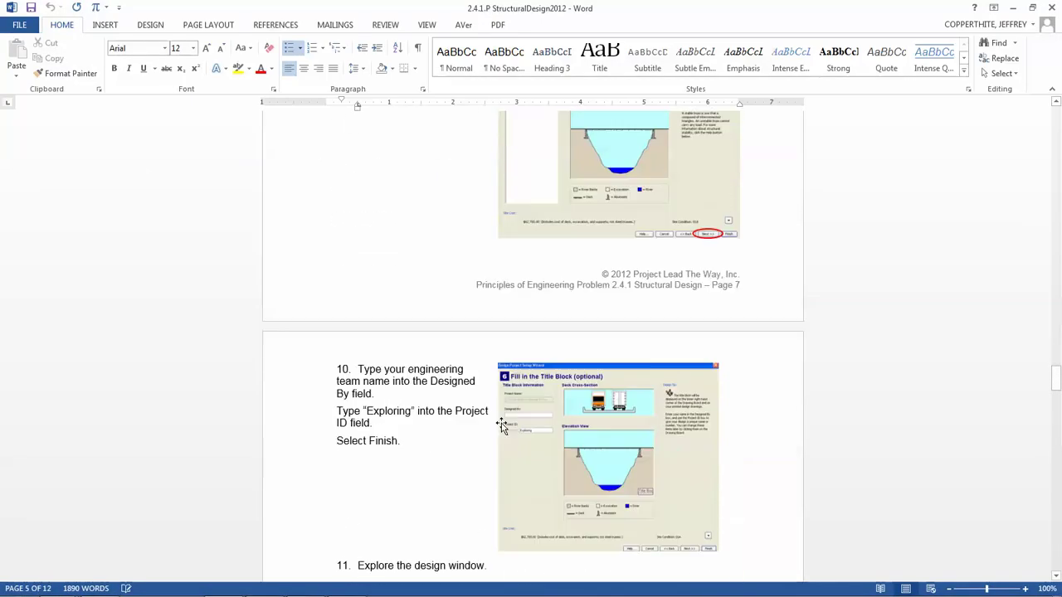
{"action": "scroll", "coordinate": [511, 423], "scroll_direction": "down", "scroll_amount": 8}
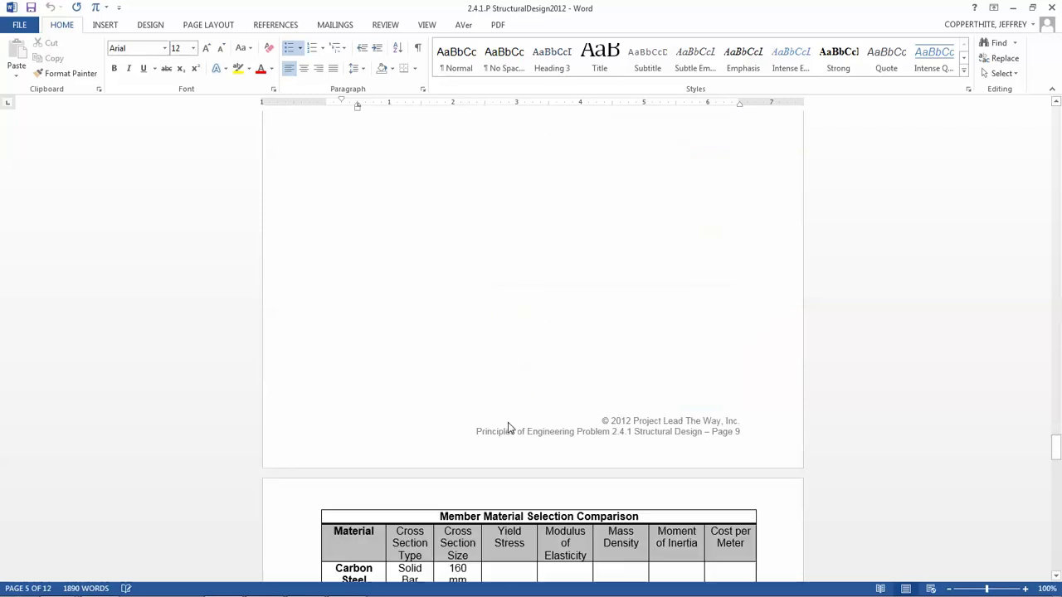
{"action": "scroll", "coordinate": [508, 423], "scroll_direction": "down", "scroll_amount": 4}
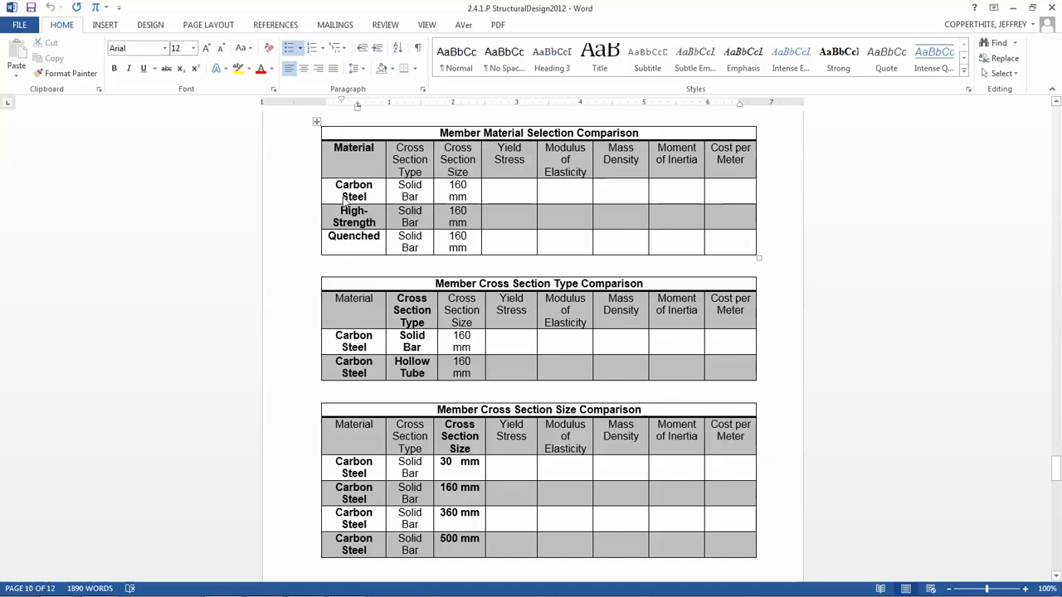
{"action": "key", "text": "alt+Tab"}
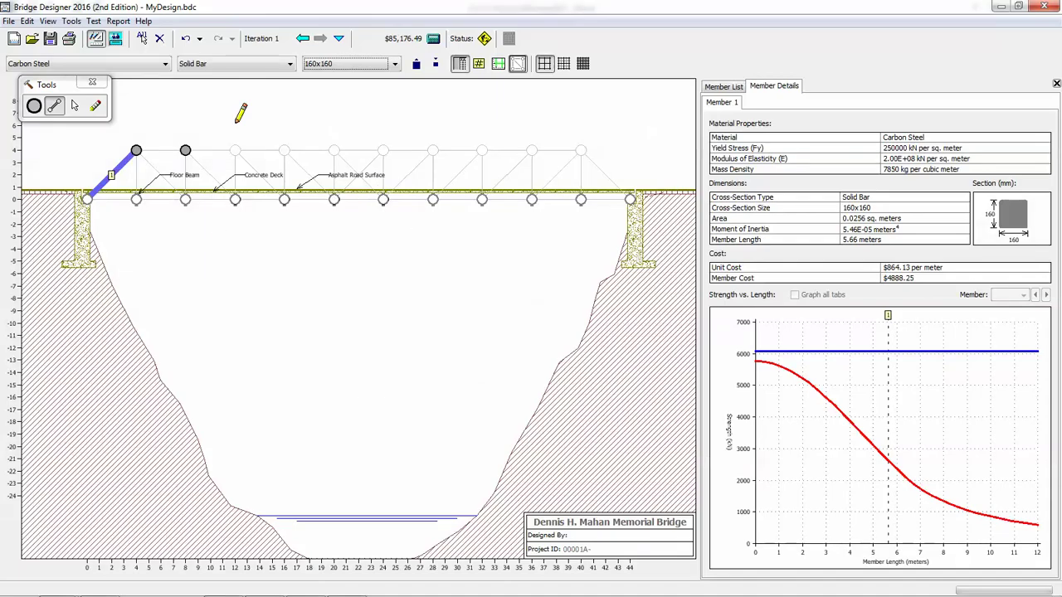
Try member 1 as High-Strength Low-Alloy and Quenched & Tempered Steel, then revert to Carbon Steel
{"action": "left_click", "coordinate": [144, 68]}
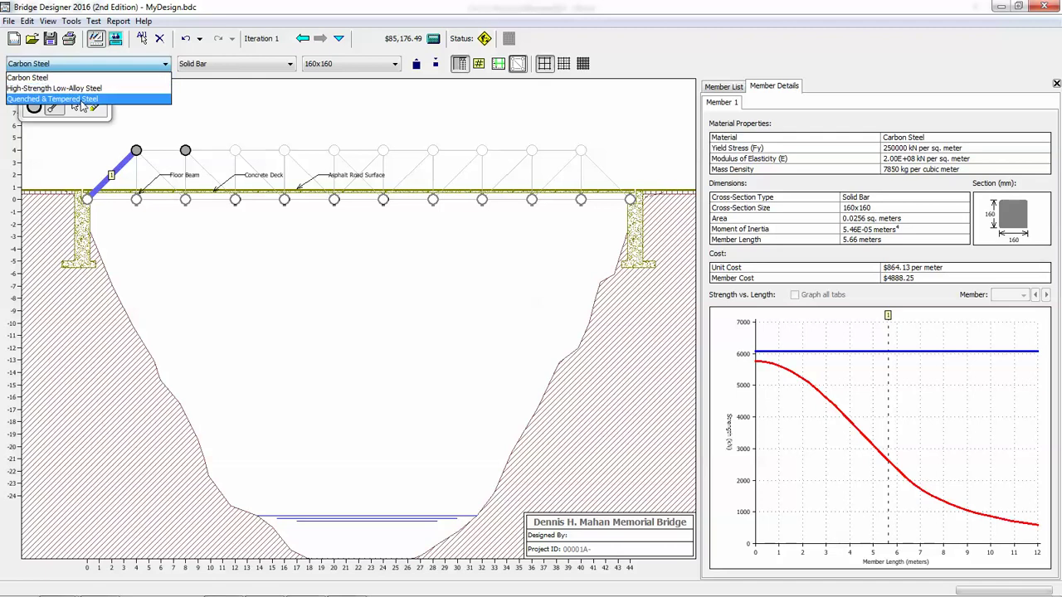
{"action": "left_click", "coordinate": [106, 78]}
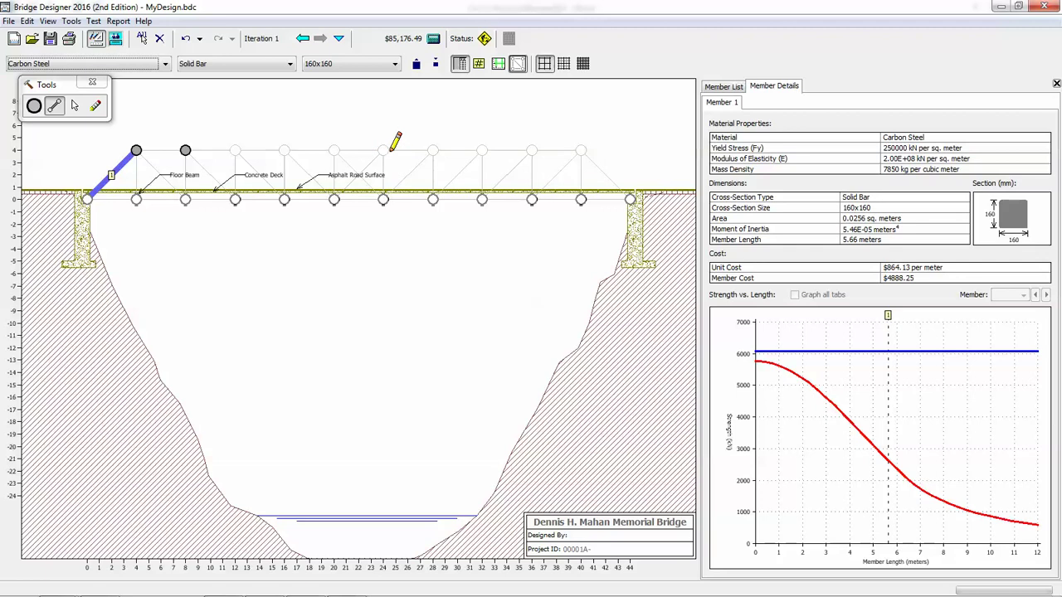
{"action": "left_click", "coordinate": [165, 64]}
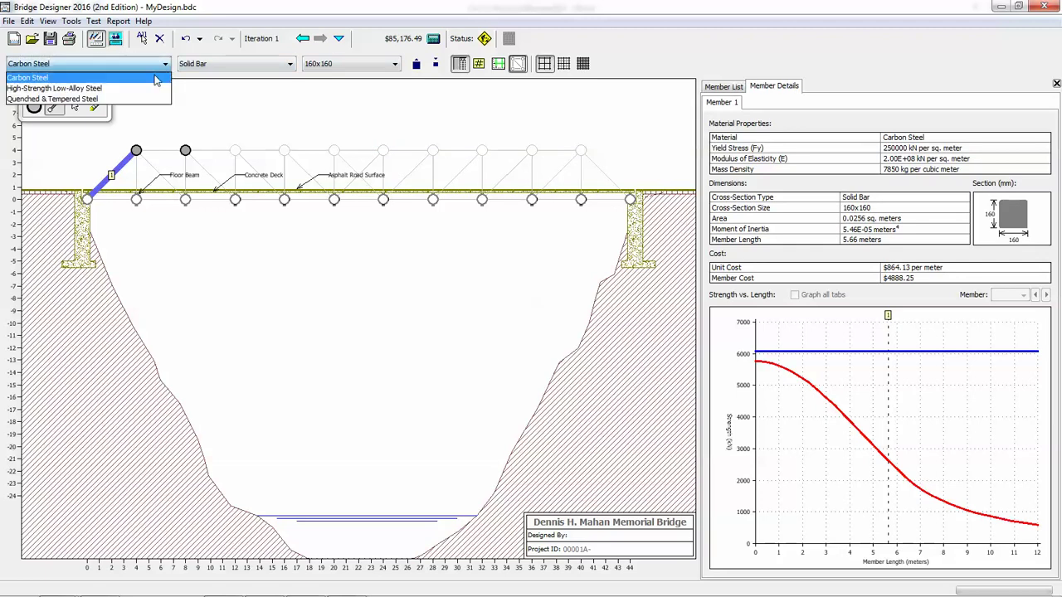
{"action": "left_click", "coordinate": [97, 88]}
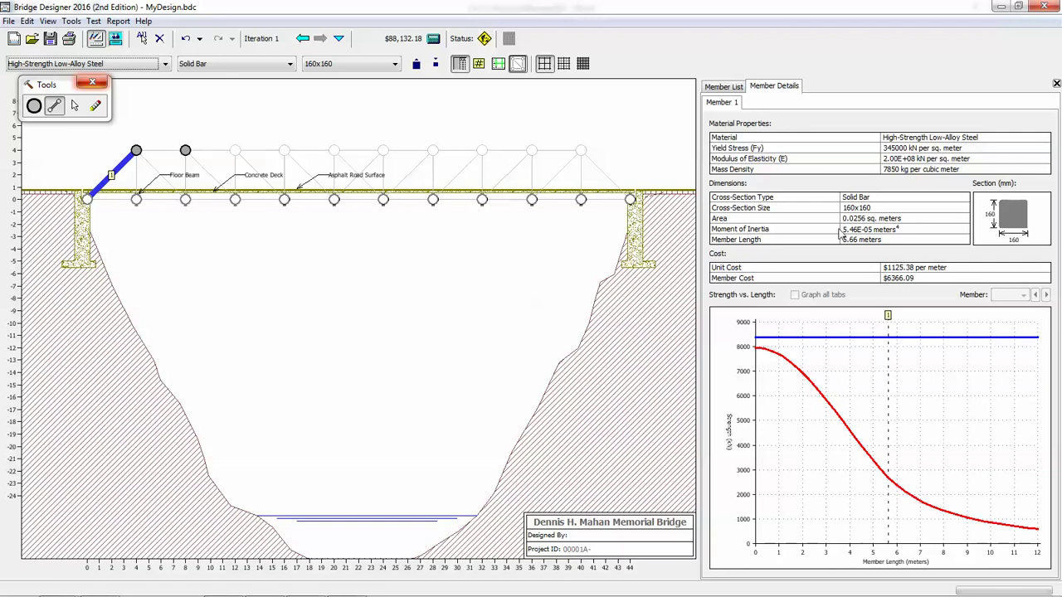
{"action": "left_click", "coordinate": [169, 65]}
{"action": "left_click", "coordinate": [115, 99]}
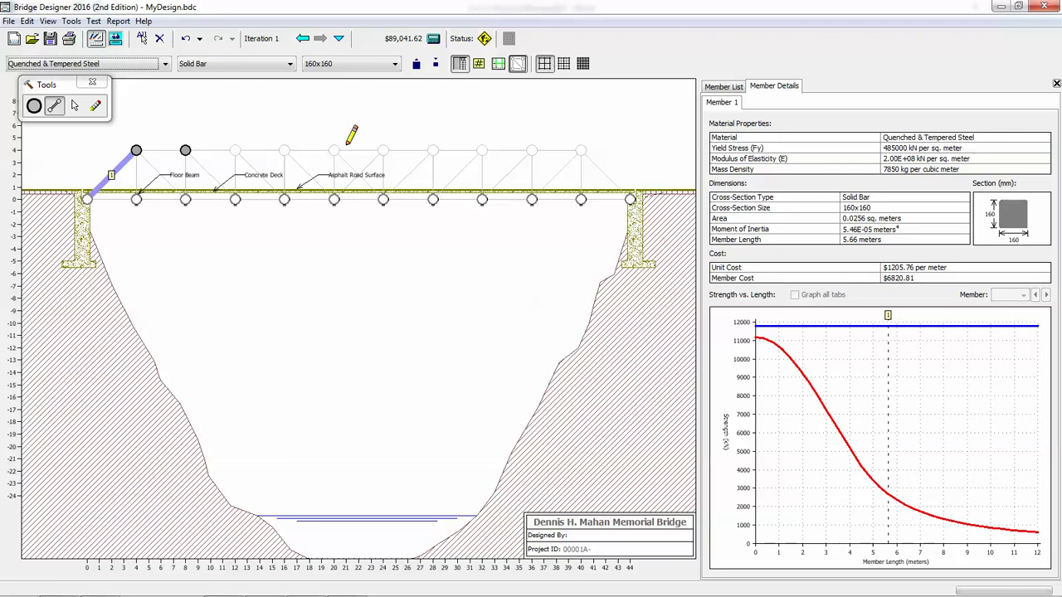
{"action": "left_click", "coordinate": [165, 64]}
{"action": "left_click", "coordinate": [125, 77]}
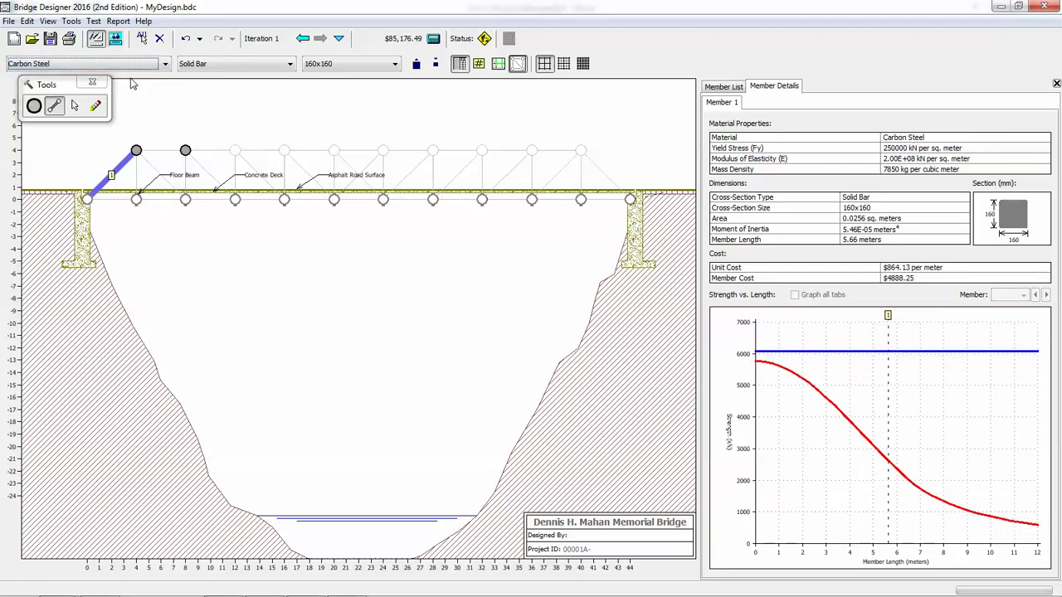
Switch member 1 to a Hollow Tube section, then back to a Solid Bar
{"action": "left_click", "coordinate": [202, 63]}
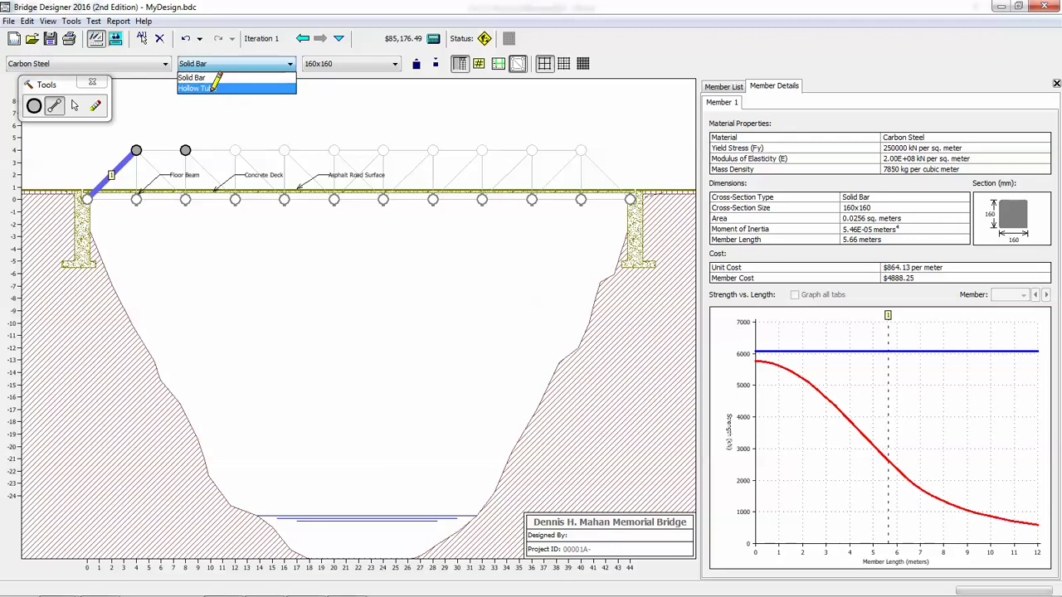
{"action": "left_click", "coordinate": [212, 85]}
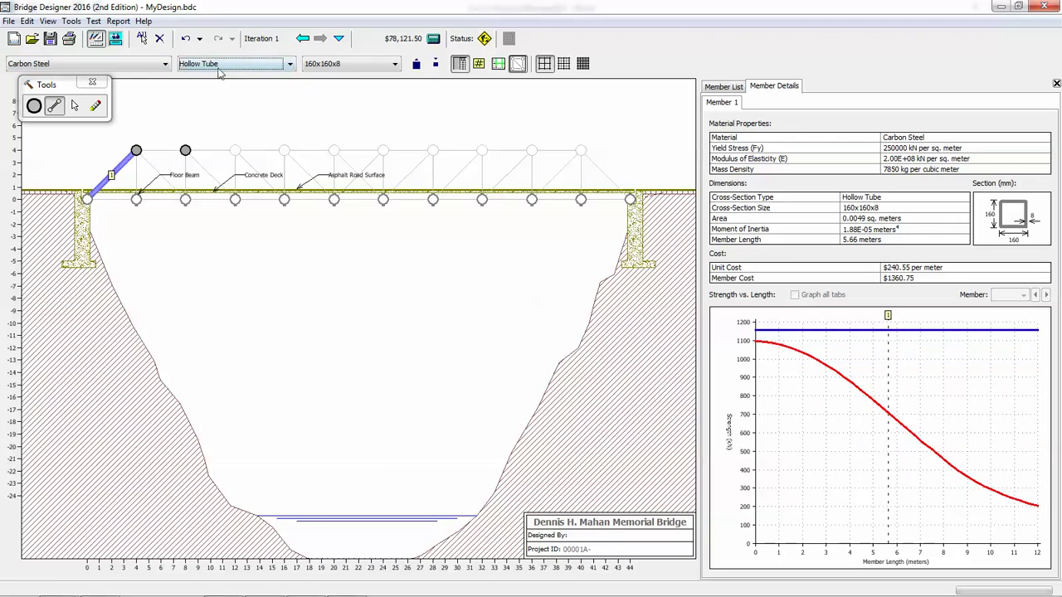
{"action": "left_click", "coordinate": [217, 64]}
{"action": "left_click", "coordinate": [219, 76]}
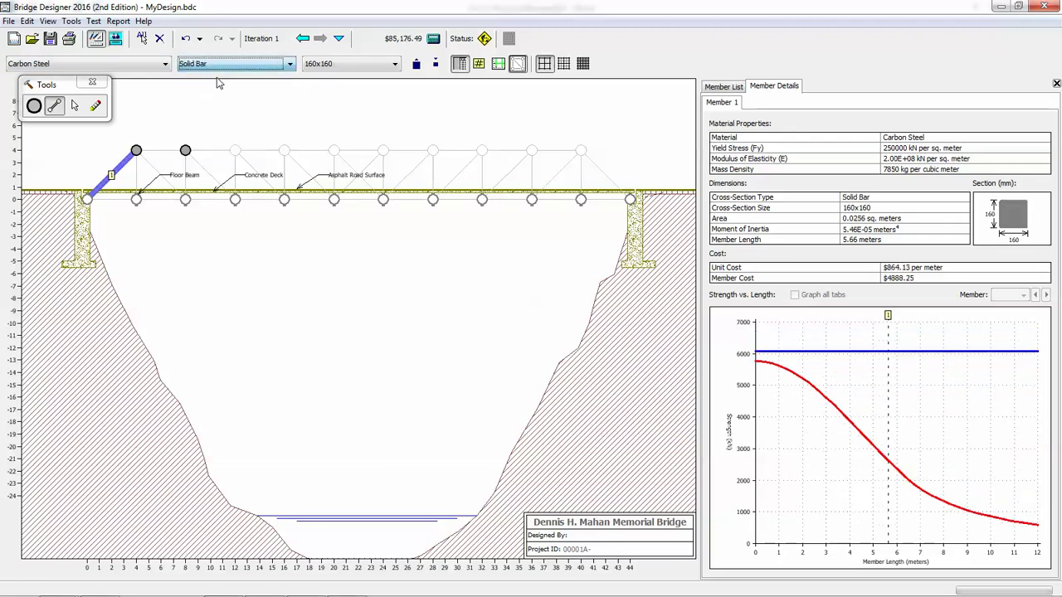
Resize member 1 to a 30x30 bar, then to a 500x500 bar
{"action": "left_click", "coordinate": [395, 66]}
{"action": "scroll", "coordinate": [396, 80], "scroll_direction": "up", "scroll_amount": 7}
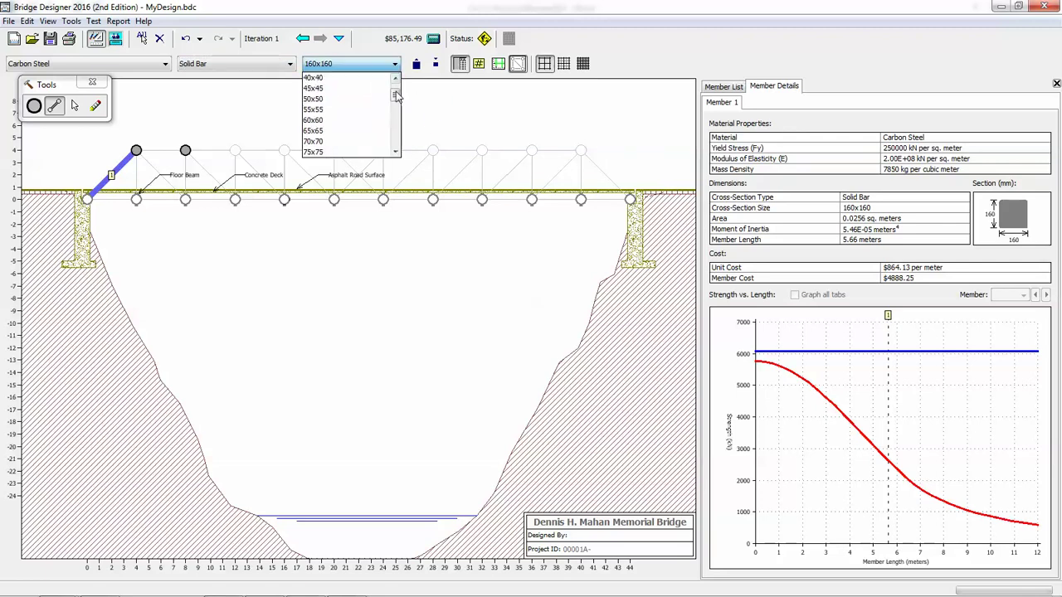
{"action": "scroll", "coordinate": [395, 79], "scroll_direction": "up", "scroll_amount": 2}
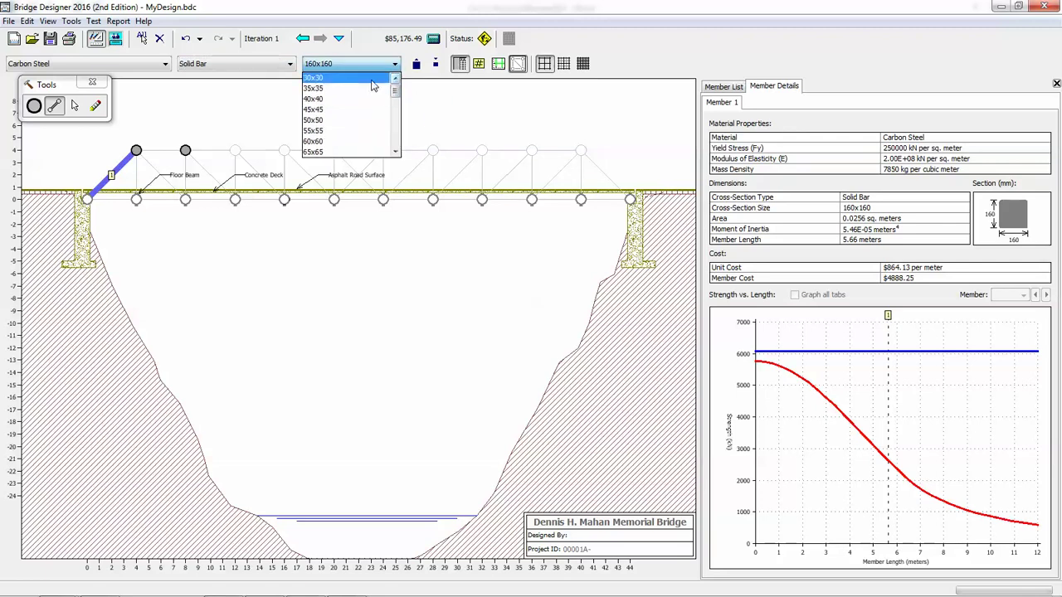
{"action": "left_click", "coordinate": [383, 77]}
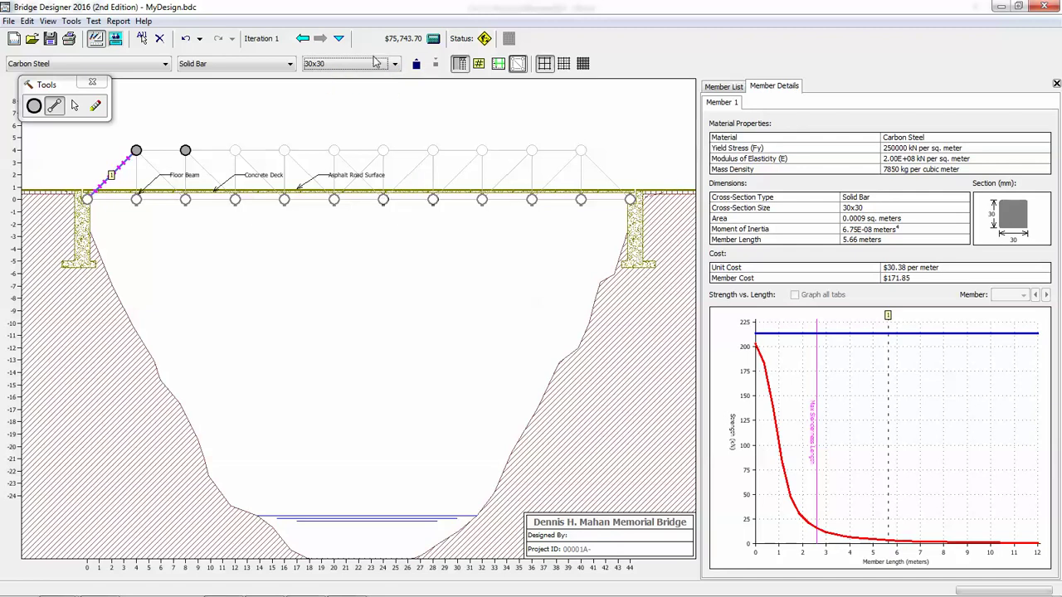
{"action": "left_click", "coordinate": [378, 68]}
{"action": "scroll", "coordinate": [365, 149], "scroll_direction": "down", "scroll_amount": 8}
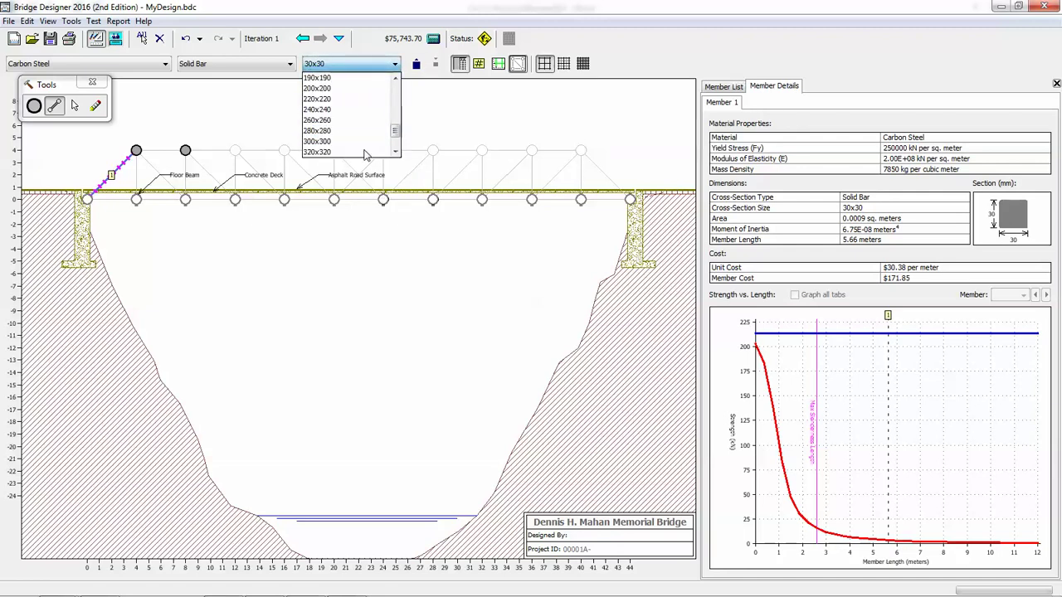
{"action": "left_click", "coordinate": [365, 153]}
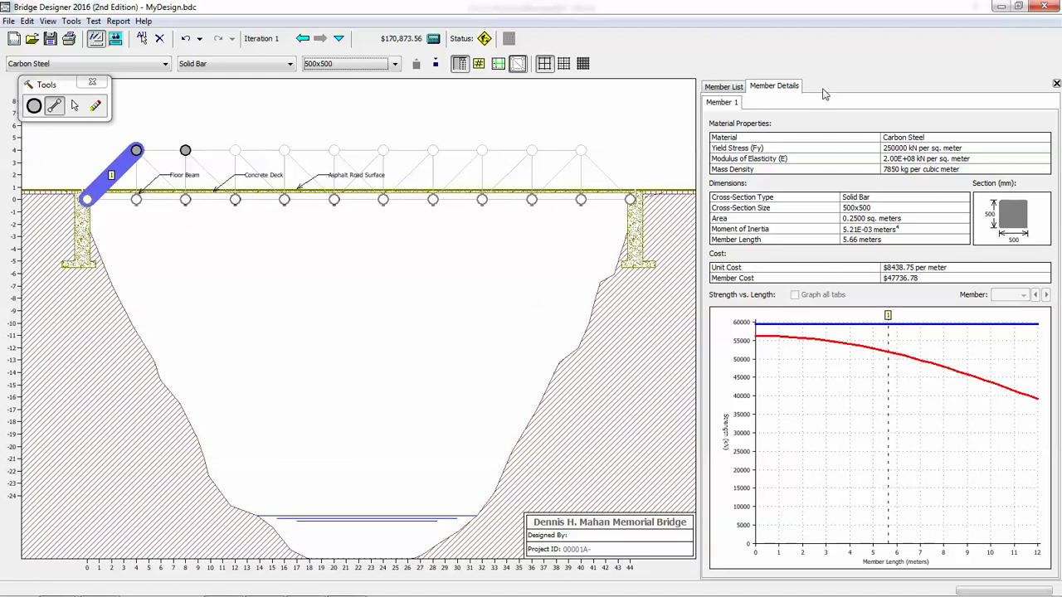
Show the Member List, delete the thick first diagonal, and set new members to 160x160
{"action": "left_click", "coordinate": [742, 87]}
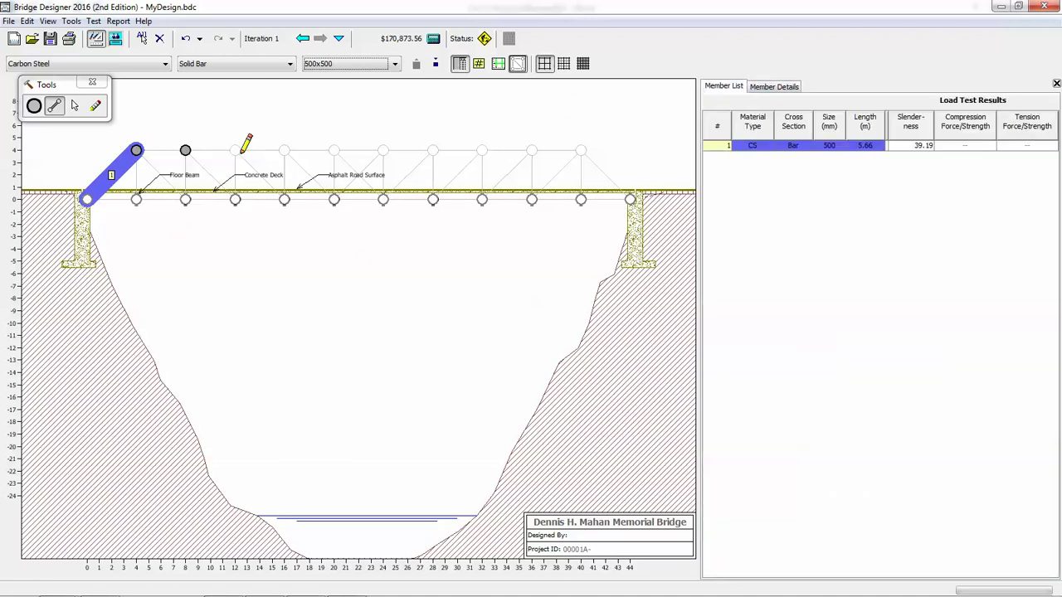
{"action": "left_click", "coordinate": [95, 106]}
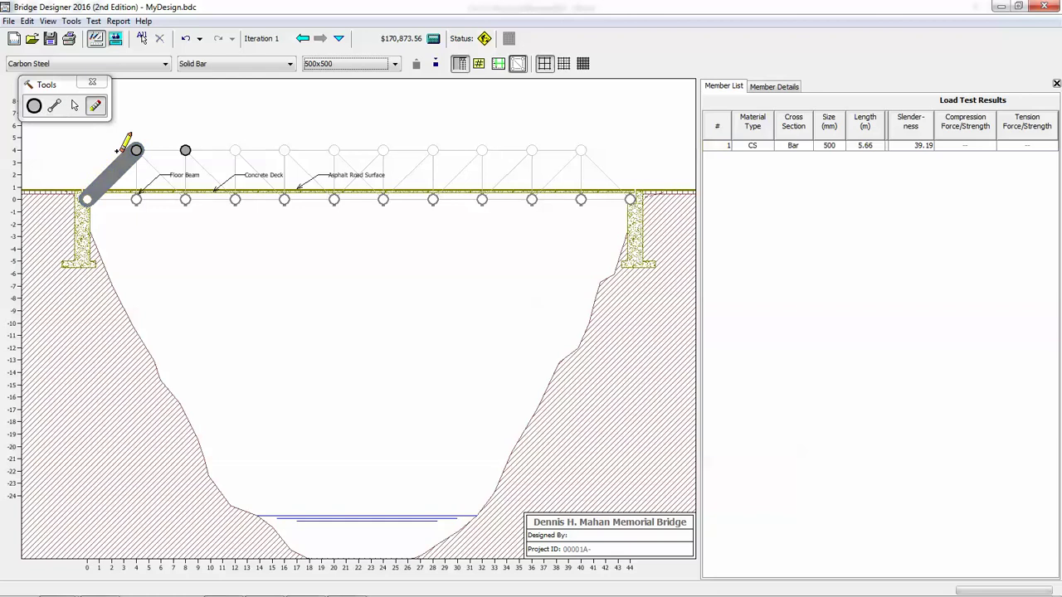
{"action": "left_click", "coordinate": [121, 165]}
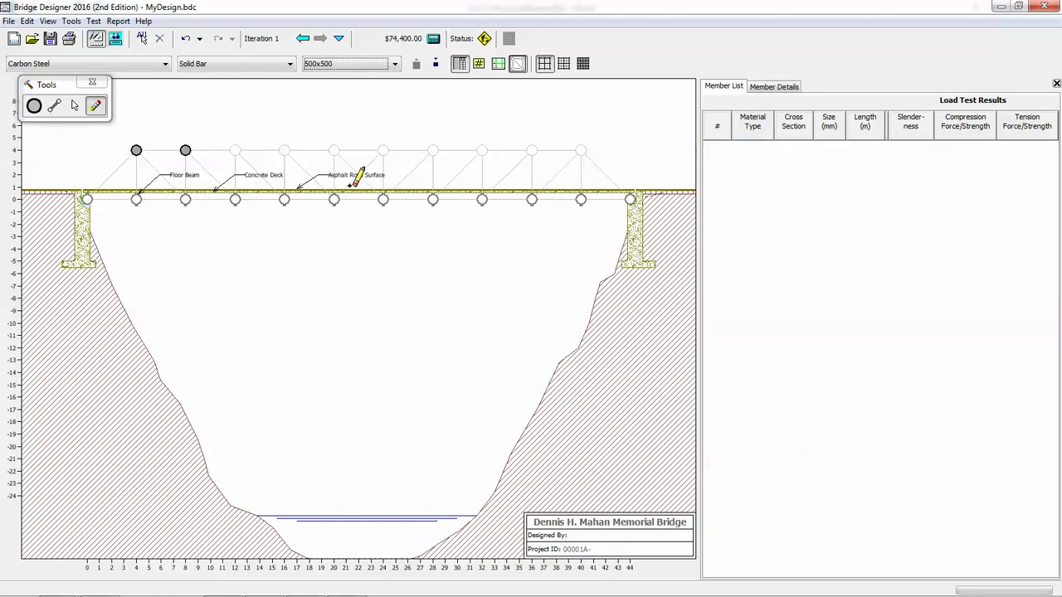
{"action": "left_click", "coordinate": [336, 66]}
{"action": "scroll", "coordinate": [355, 125], "scroll_direction": "up", "scroll_amount": 6}
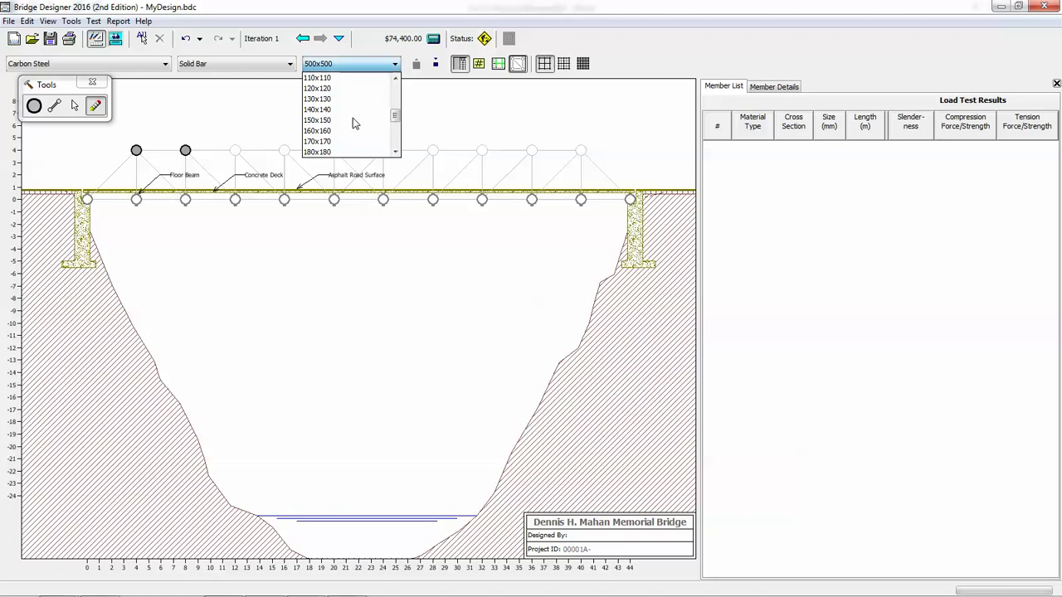
{"action": "left_click", "coordinate": [348, 131]}
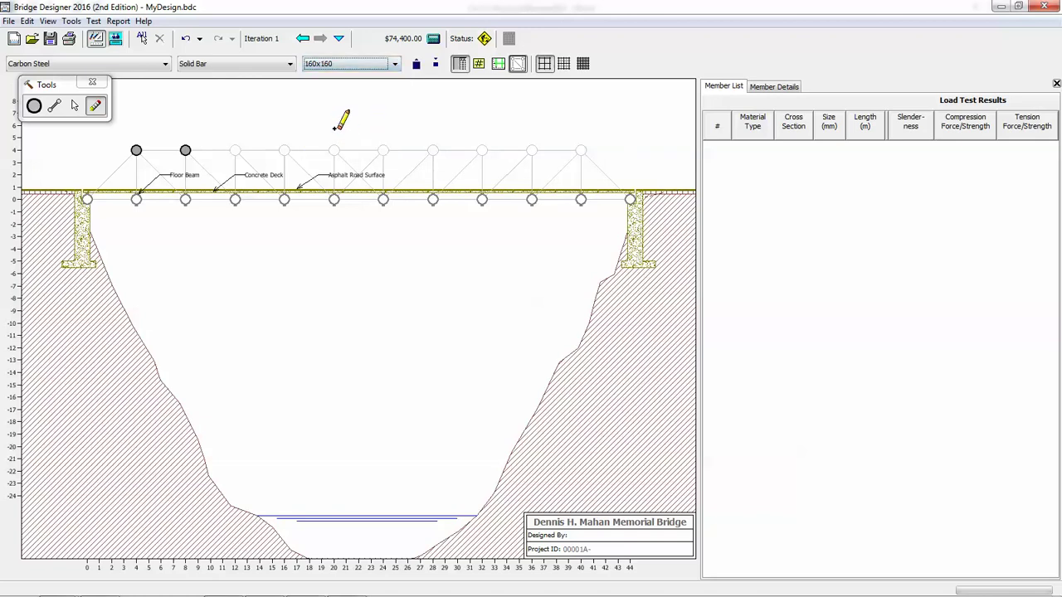
Redraw the left end diagonal and the next bottom member, then run the load test
{"action": "left_click", "coordinate": [54, 106]}
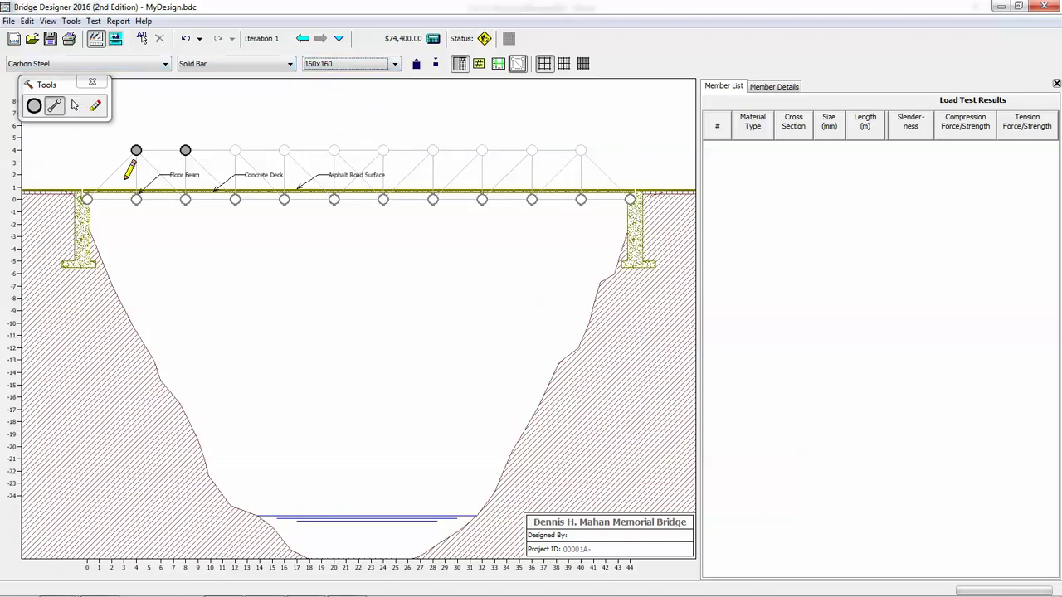
{"action": "left_click_drag", "start_coordinate": [87, 199], "coordinate": [136, 150]}
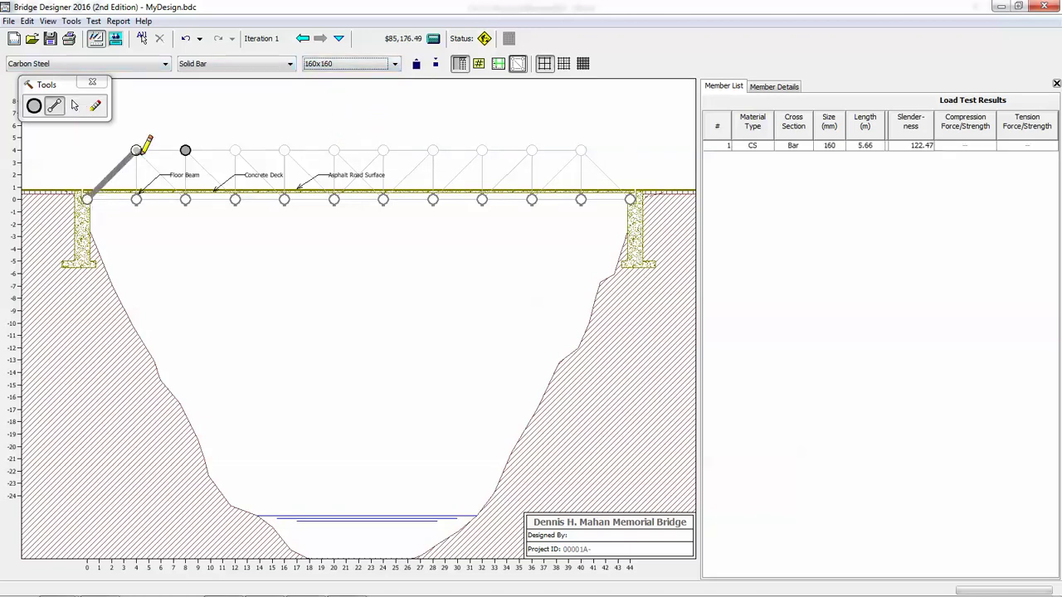
{"action": "mouse_move", "coordinate": [136, 199]}
{"action": "left_mouse_down"}
{"action": "mouse_move", "coordinate": [87, 200]}
{"action": "mouse_move", "coordinate": [185, 150]}
{"action": "mouse_move", "coordinate": [137, 174]}
{"action": "mouse_move", "coordinate": [136, 197]}
{"action": "mouse_move", "coordinate": [185, 199]}
{"action": "left_mouse_up"}
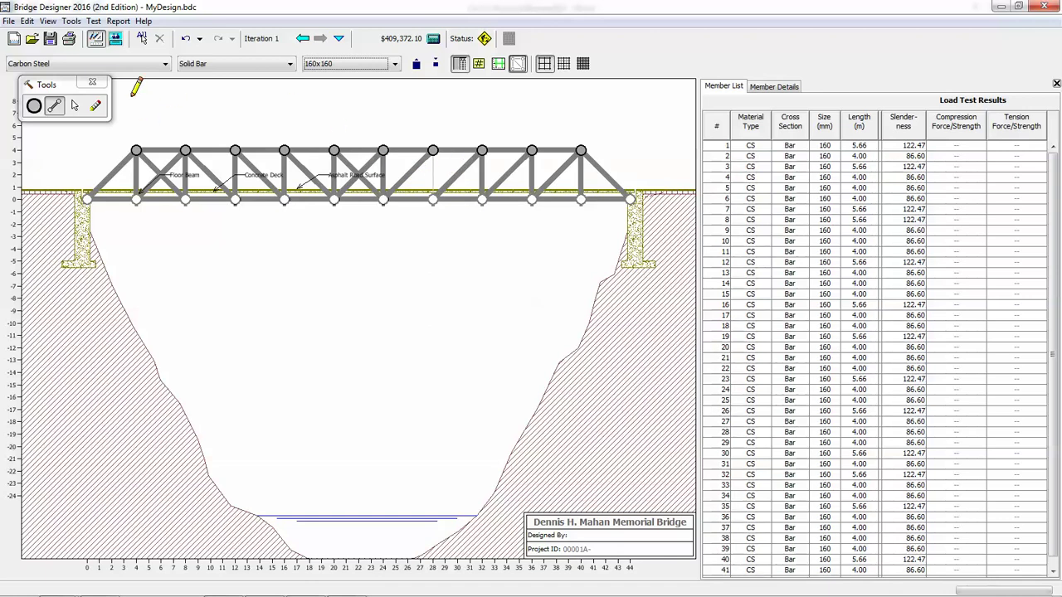
{"action": "left_click", "coordinate": [117, 44]}
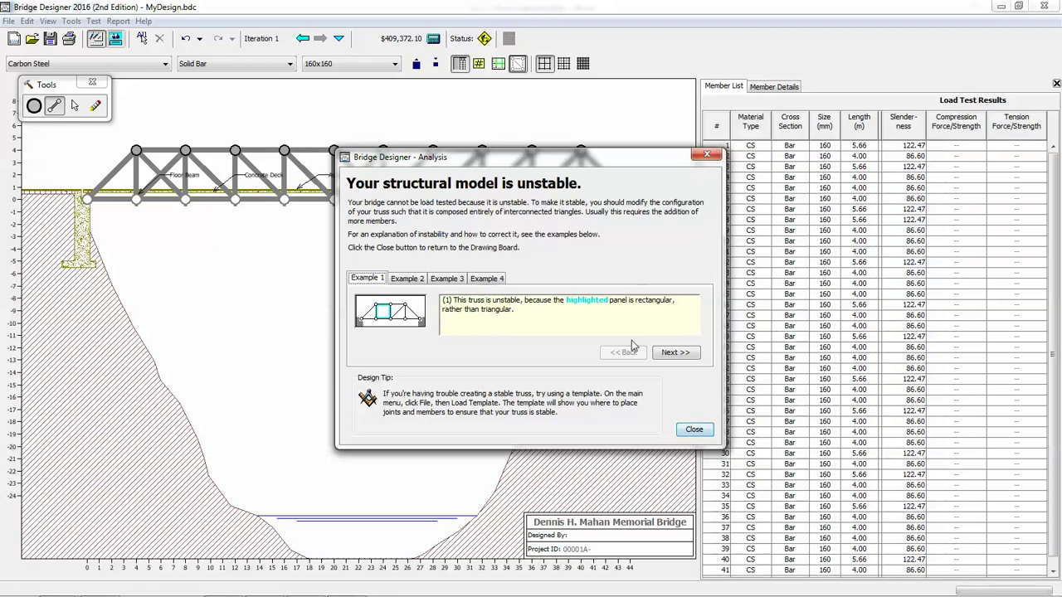
Review the four instability examples, close the warning, and add the vertical member at 28 m
{"action": "left_click", "coordinate": [418, 280]}
{"action": "left_click", "coordinate": [446, 279]}
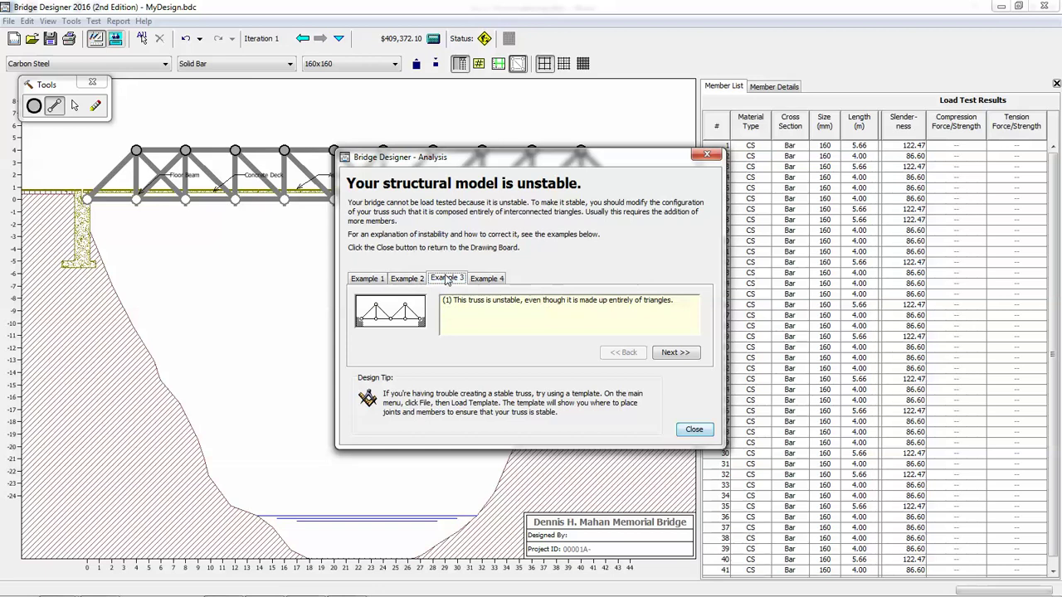
{"action": "left_click", "coordinate": [496, 279]}
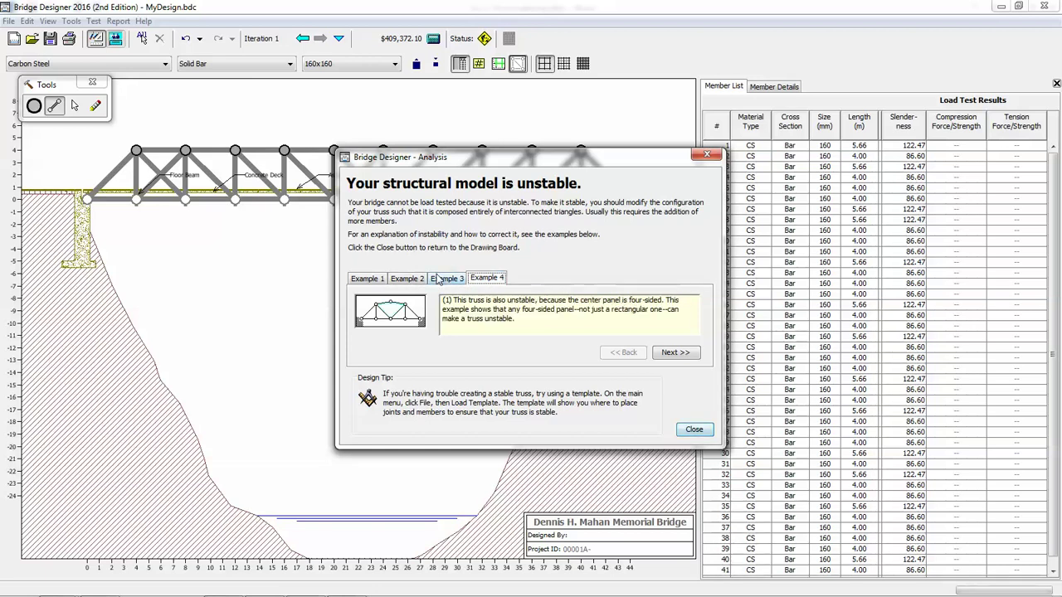
{"action": "left_click", "coordinate": [370, 281]}
{"action": "left_click", "coordinate": [415, 280]}
{"action": "left_click", "coordinate": [452, 279]}
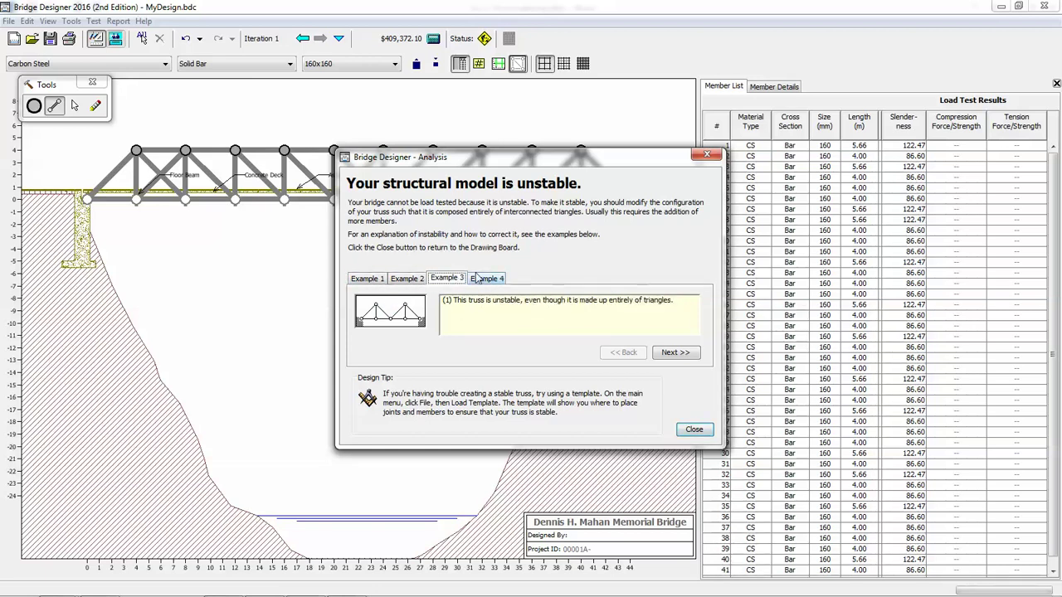
{"action": "left_click", "coordinate": [370, 278]}
{"action": "left_click", "coordinate": [690, 428]}
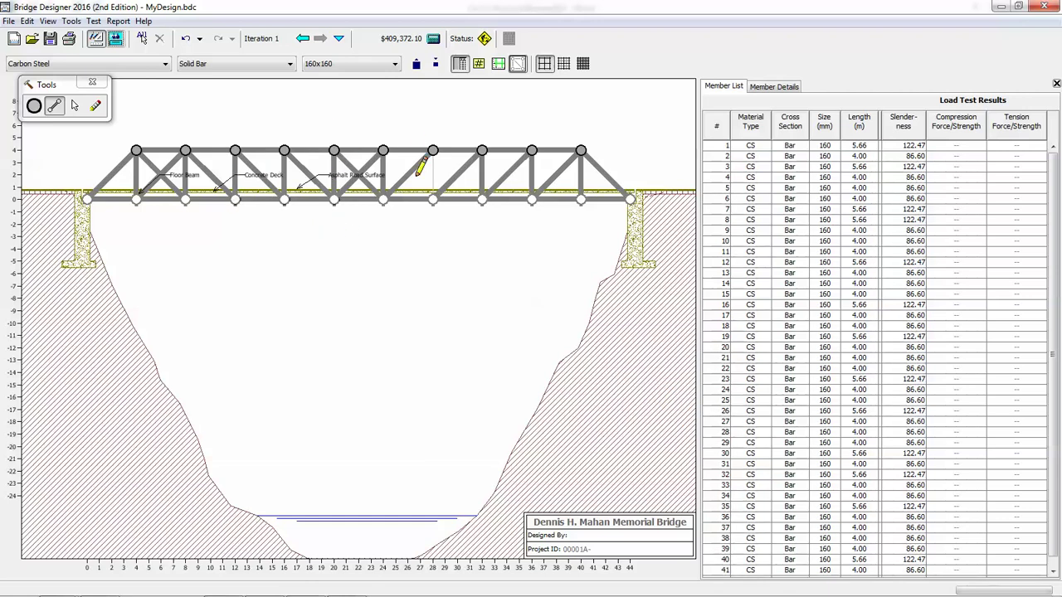
{"action": "mouse_move", "coordinate": [433, 200]}
{"action": "left_mouse_down"}
{"action": "mouse_move", "coordinate": [428, 169]}
{"action": "mouse_move", "coordinate": [444, 175]}
{"action": "mouse_move", "coordinate": [415, 199]}
{"action": "mouse_move", "coordinate": [434, 153]}
{"action": "mouse_move", "coordinate": [434, 178]}
{"action": "mouse_move", "coordinate": [432, 151]}
{"action": "left_mouse_up"}
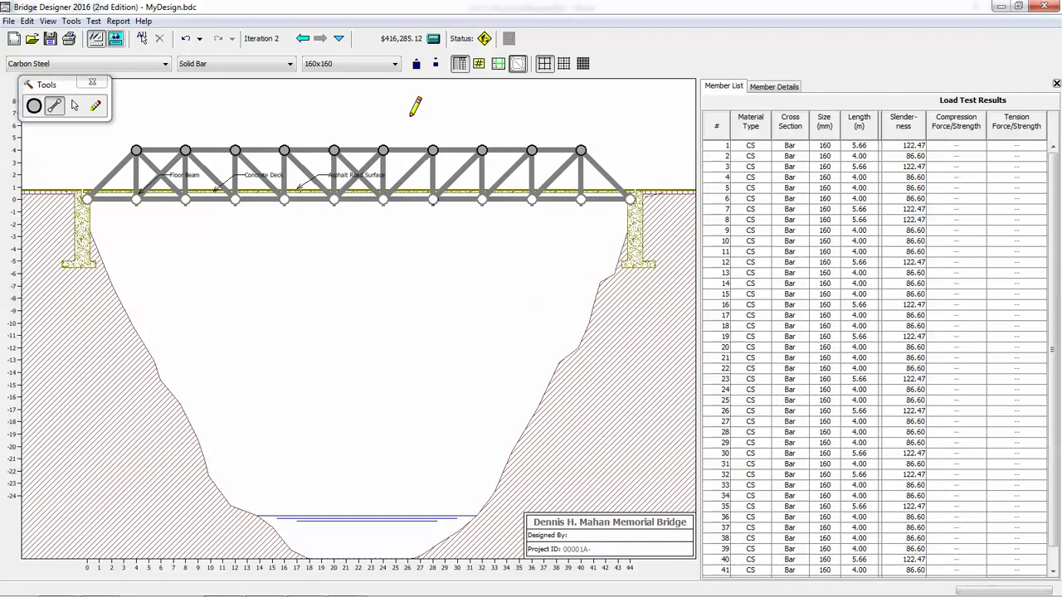
Load-test the completed truss, watch it collapse, and return to the drafting board results
{"action": "left_click", "coordinate": [117, 39]}
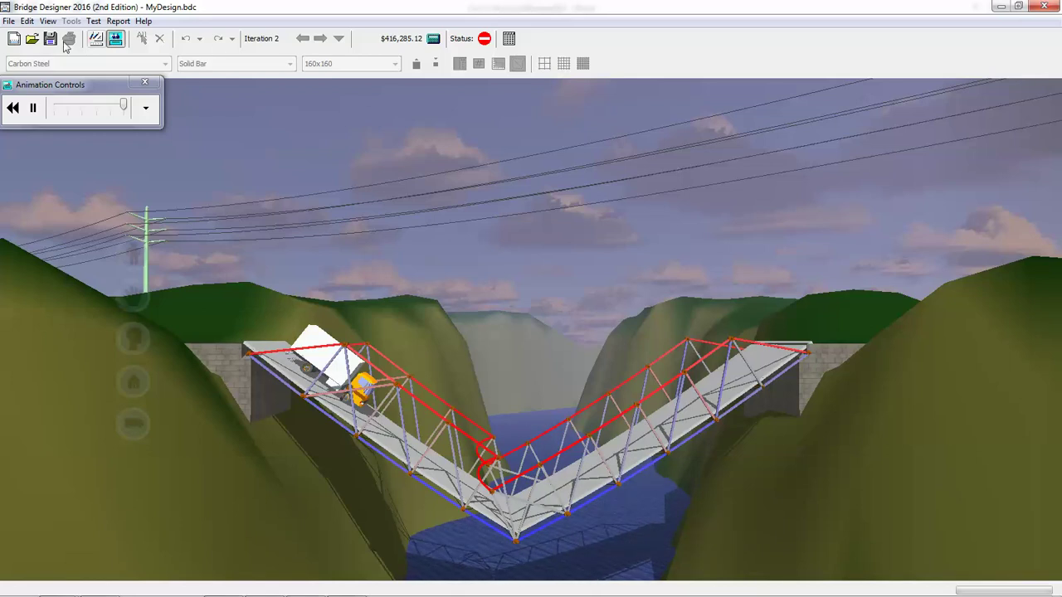
{"action": "left_click", "coordinate": [96, 38]}
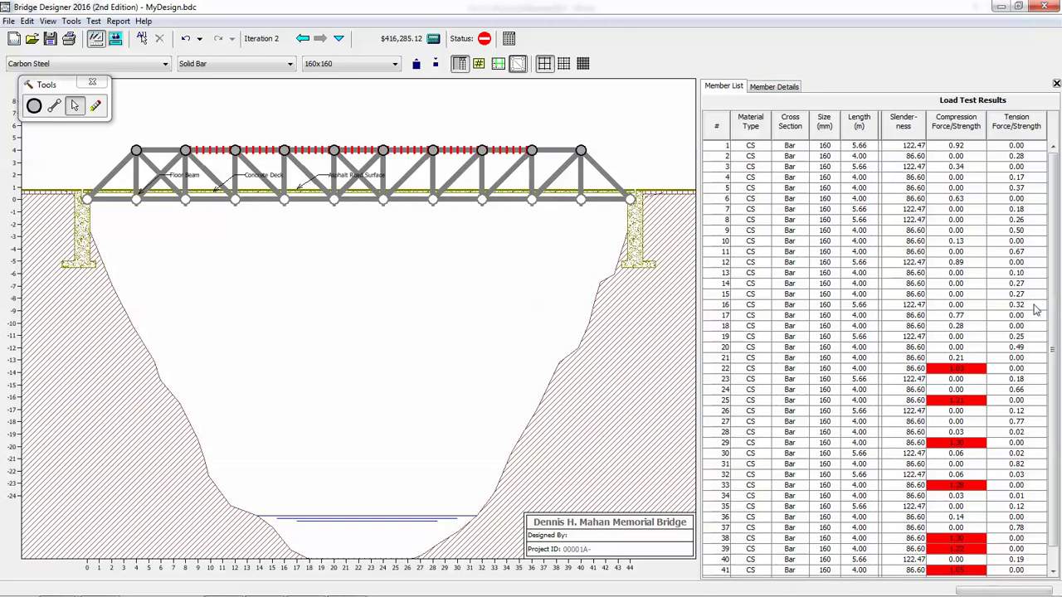
{"action": "scroll", "coordinate": [983, 461], "scroll_direction": "down", "scroll_amount": 1}
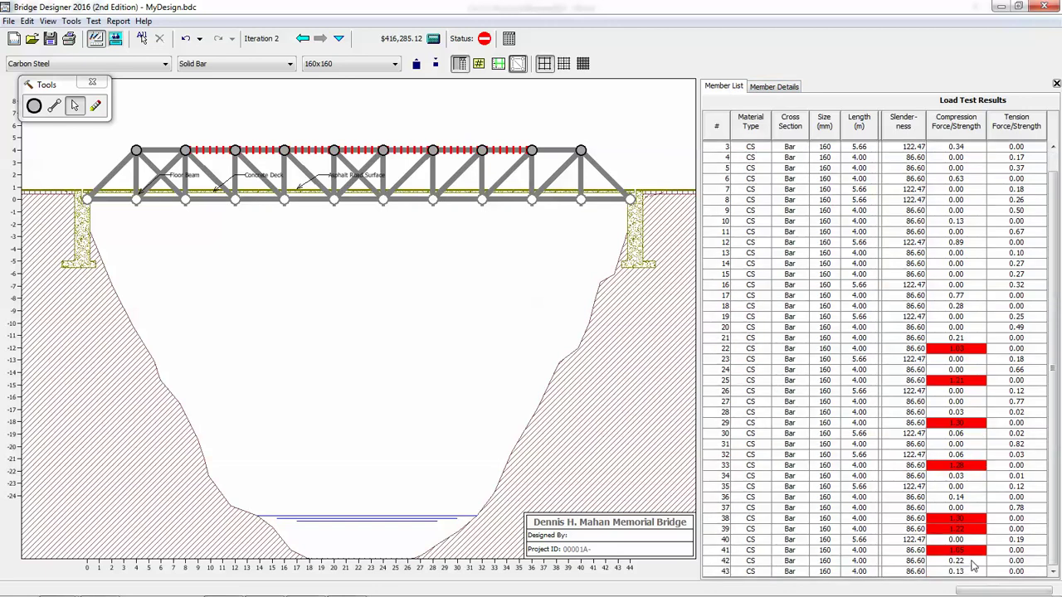
{"action": "scroll", "coordinate": [975, 566], "scroll_direction": "up", "scroll_amount": 1}
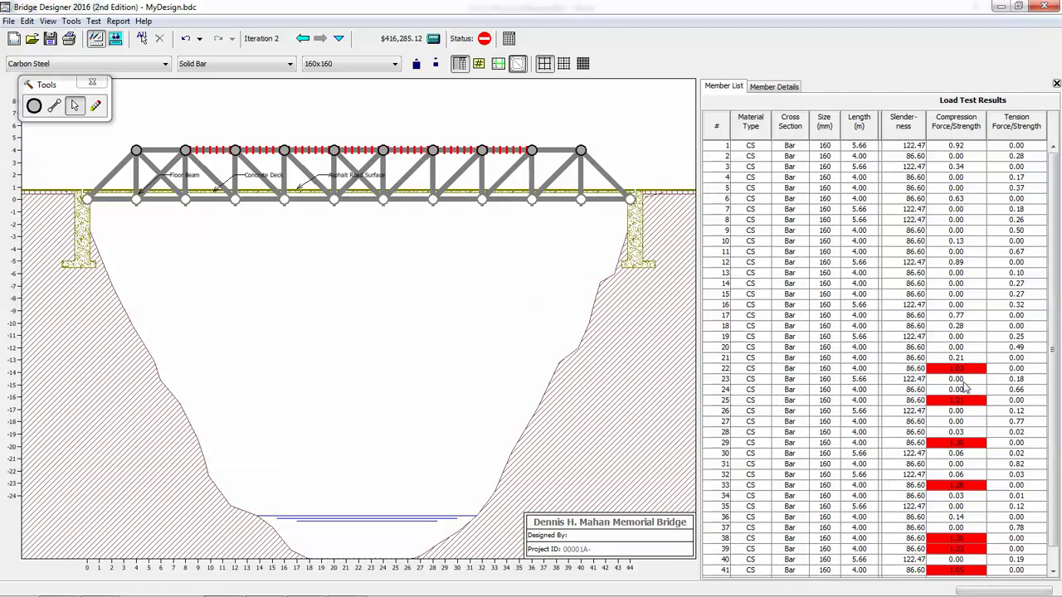
{"action": "scroll", "coordinate": [975, 506], "scroll_direction": "down", "scroll_amount": 1}
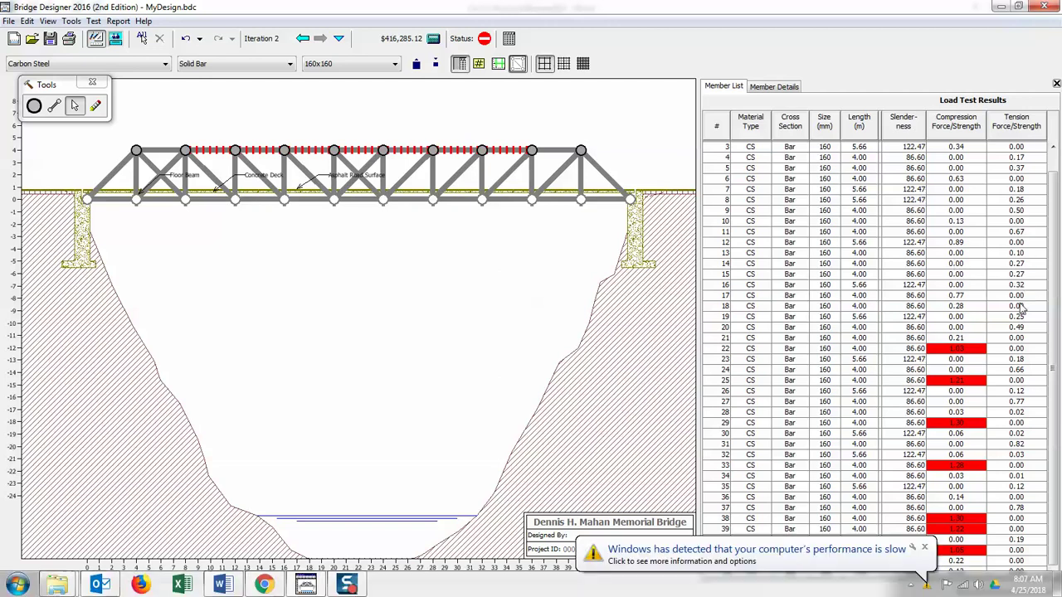
{"action": "left_click", "coordinate": [927, 548]}
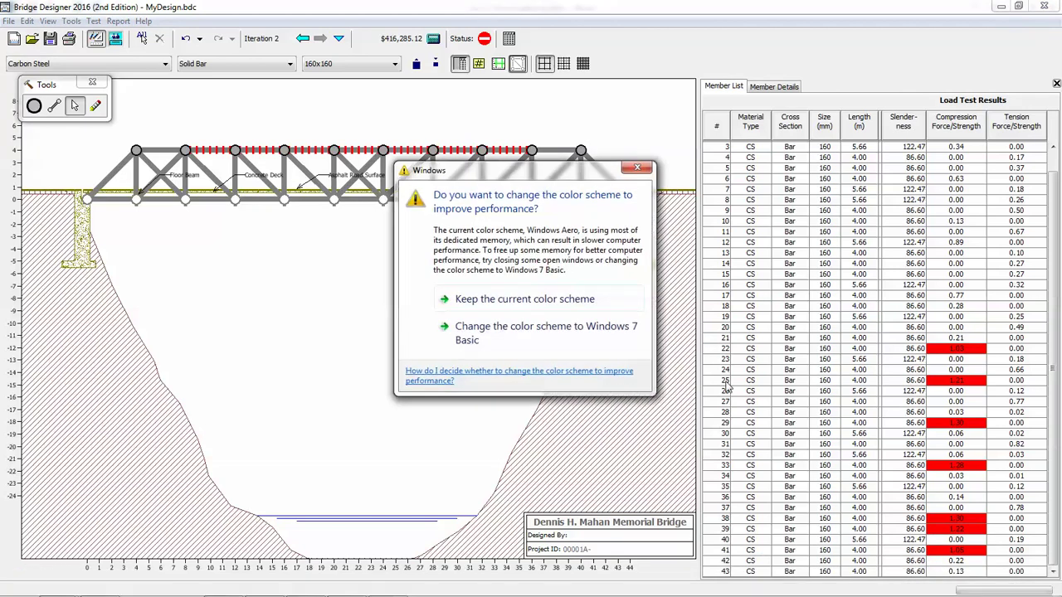
{"action": "left_click", "coordinate": [636, 170]}
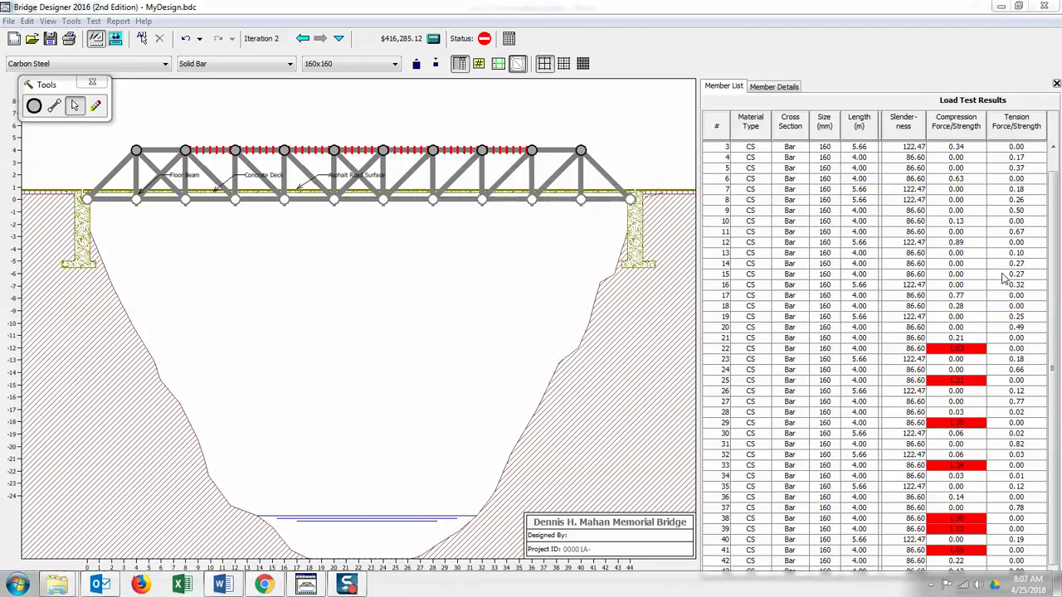